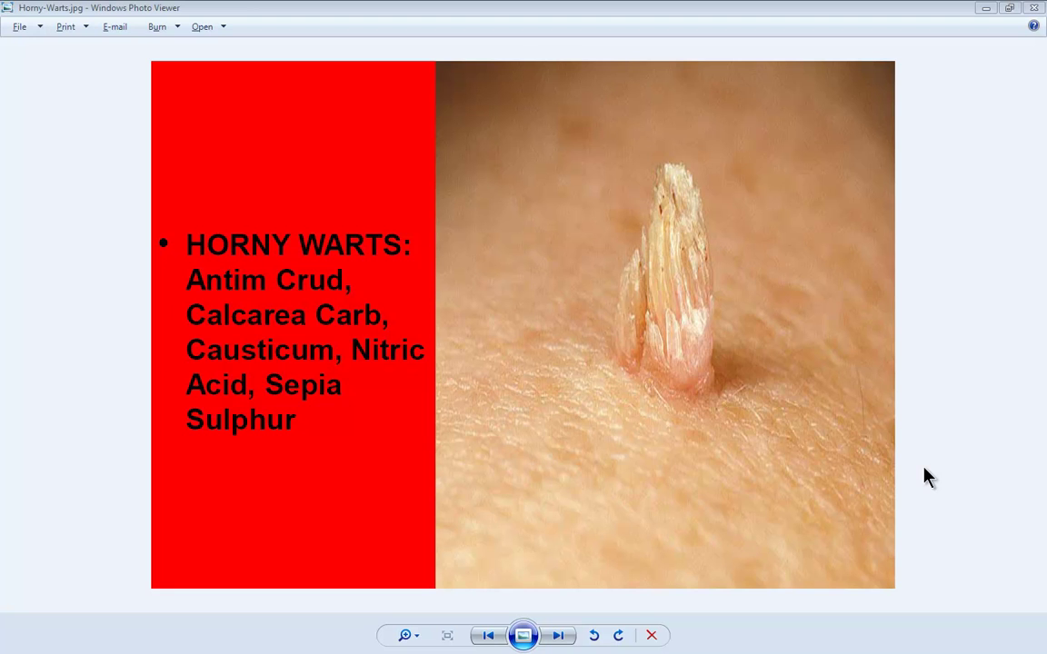
# Advance the photo viewer from the horny warts picture to Warts-5.jpg.
pyautogui.press('Right')
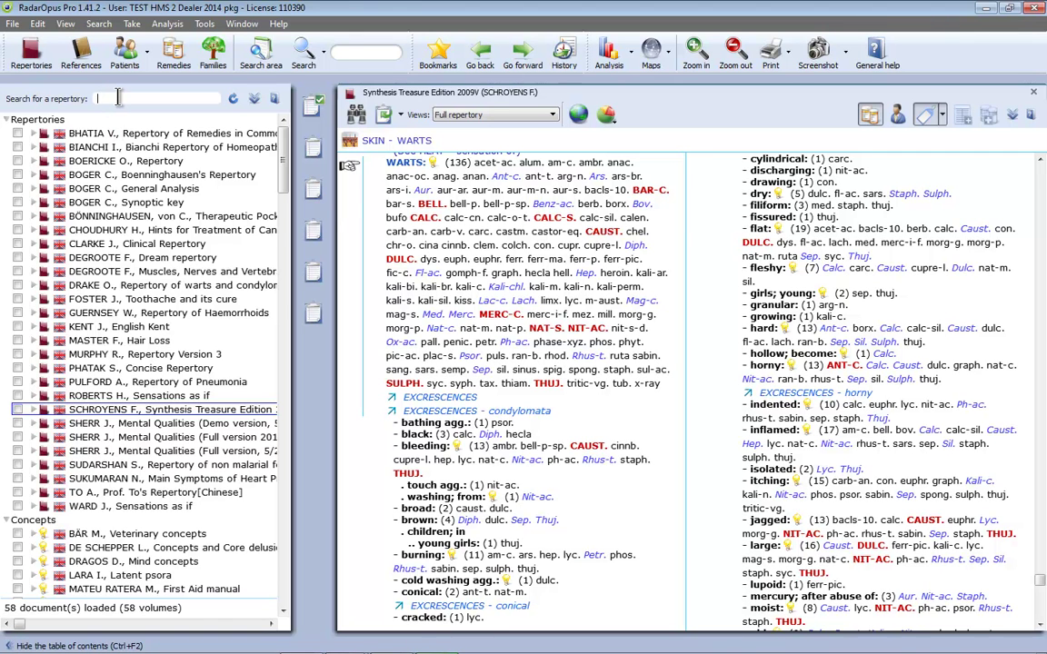
pyautogui.write('wart')
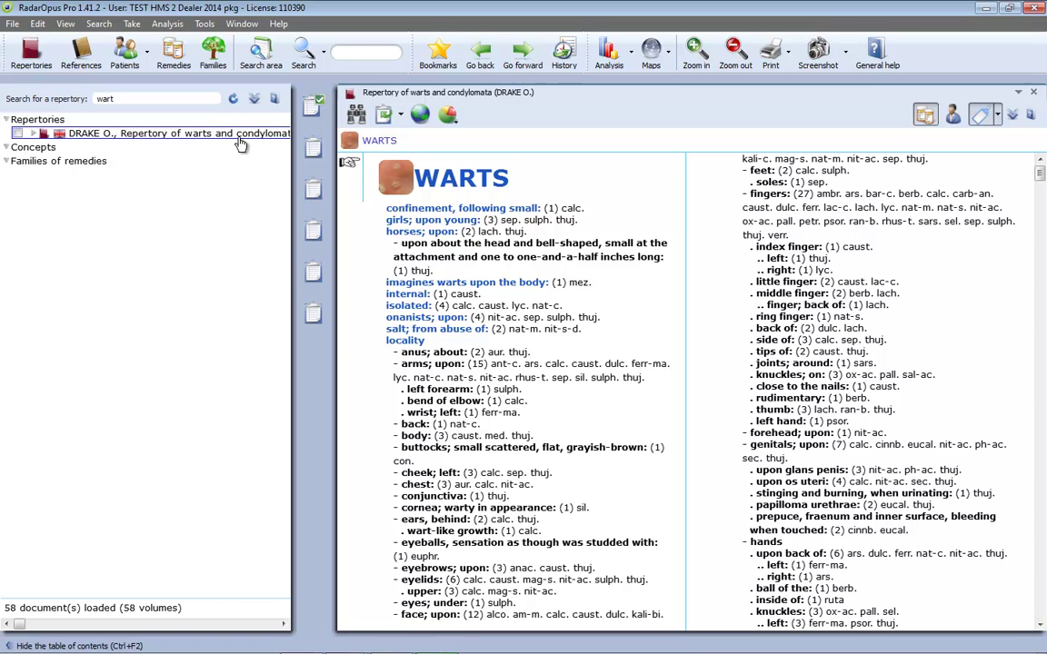
pyautogui.click(81, 51)
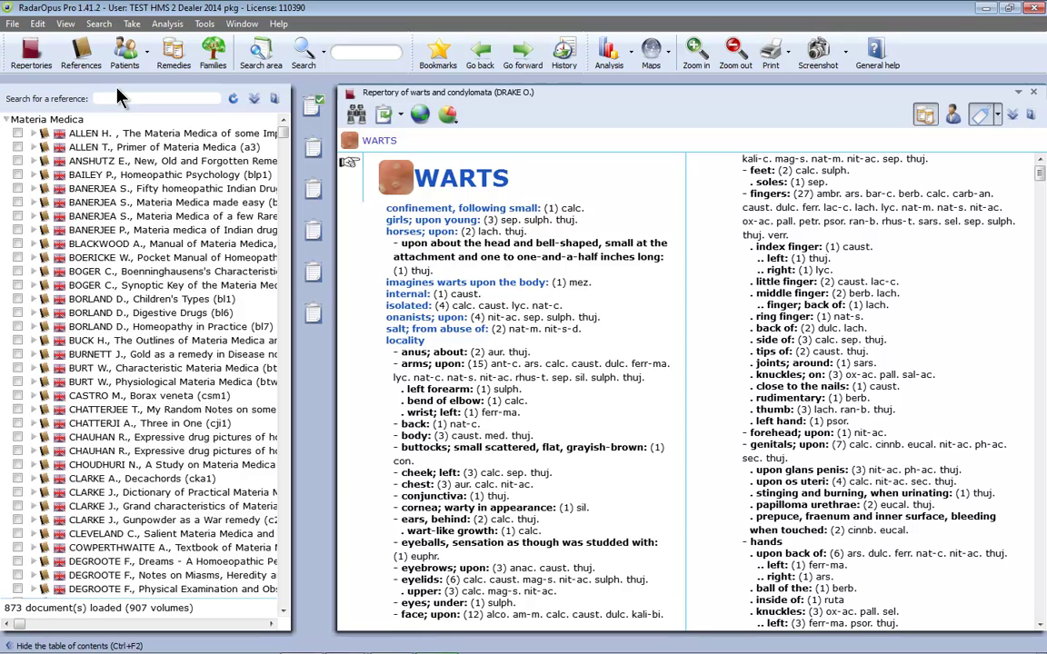
pyautogui.write('war')
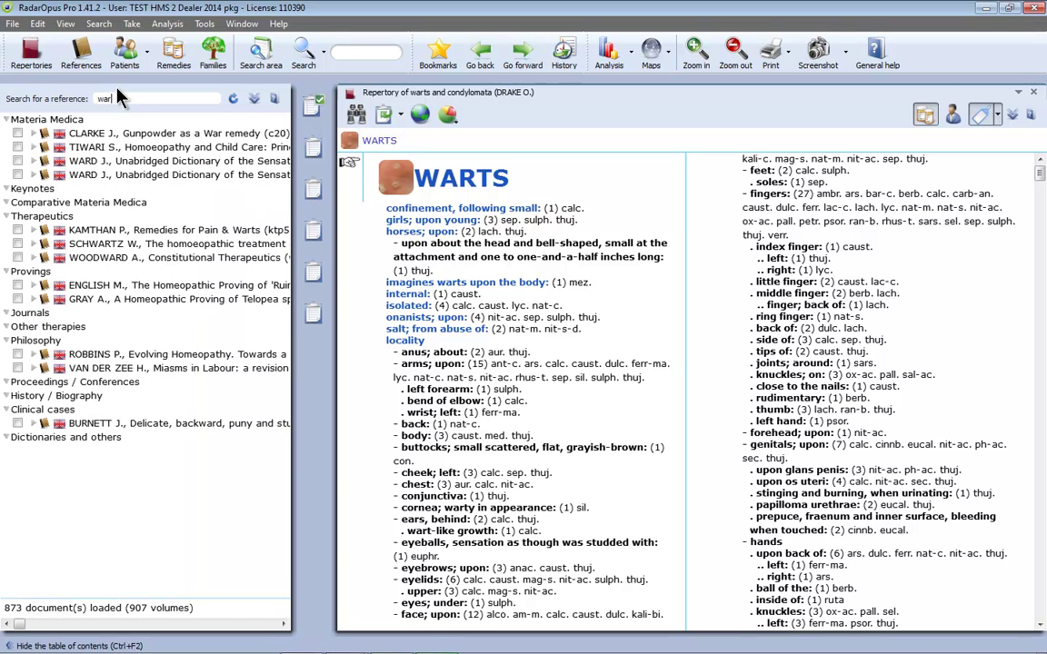
pyautogui.write('t')
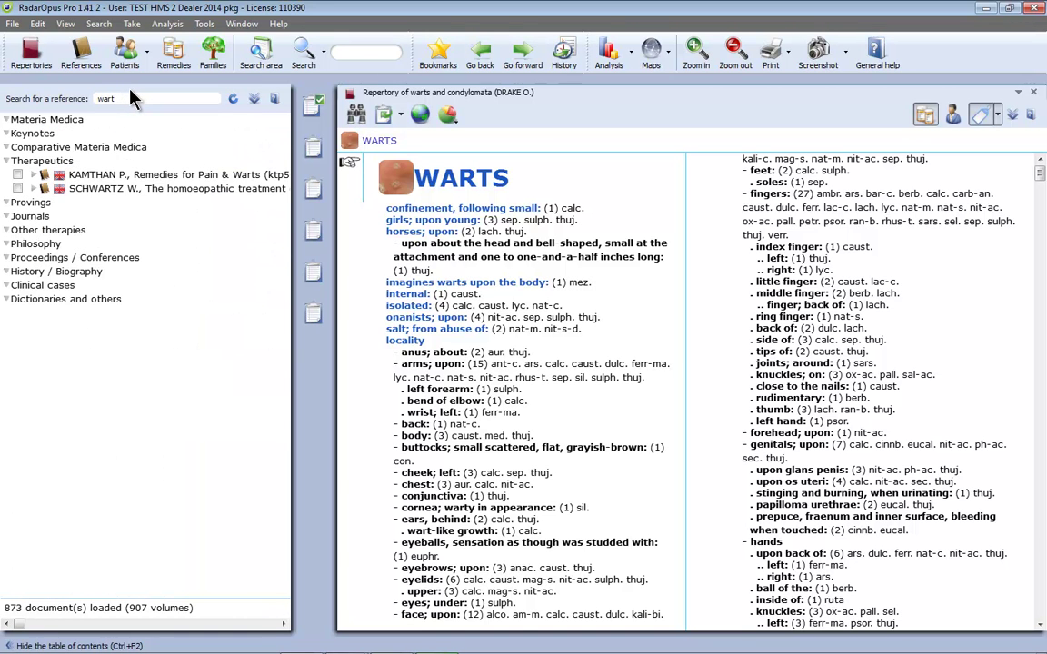
pyautogui.click(142, 177)
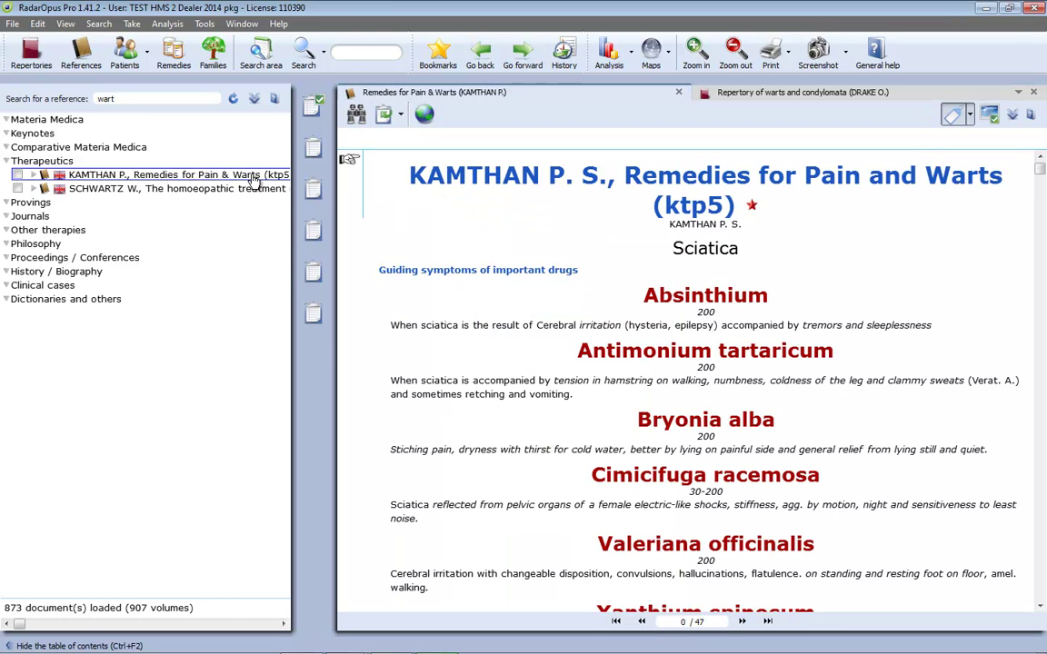
pyautogui.press('BackSpace')
pyautogui.press('BackSpace')
pyautogui.press('BackSpace')
pyautogui.press('BackSpace')
pyautogui.click(31, 56)
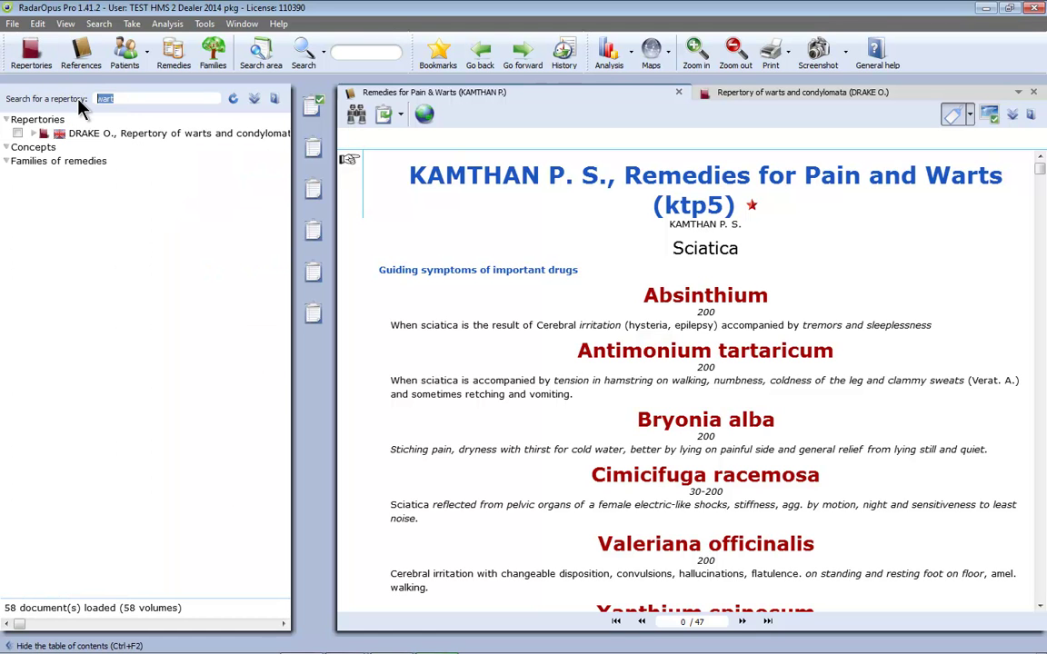
pyautogui.press('BackSpace')
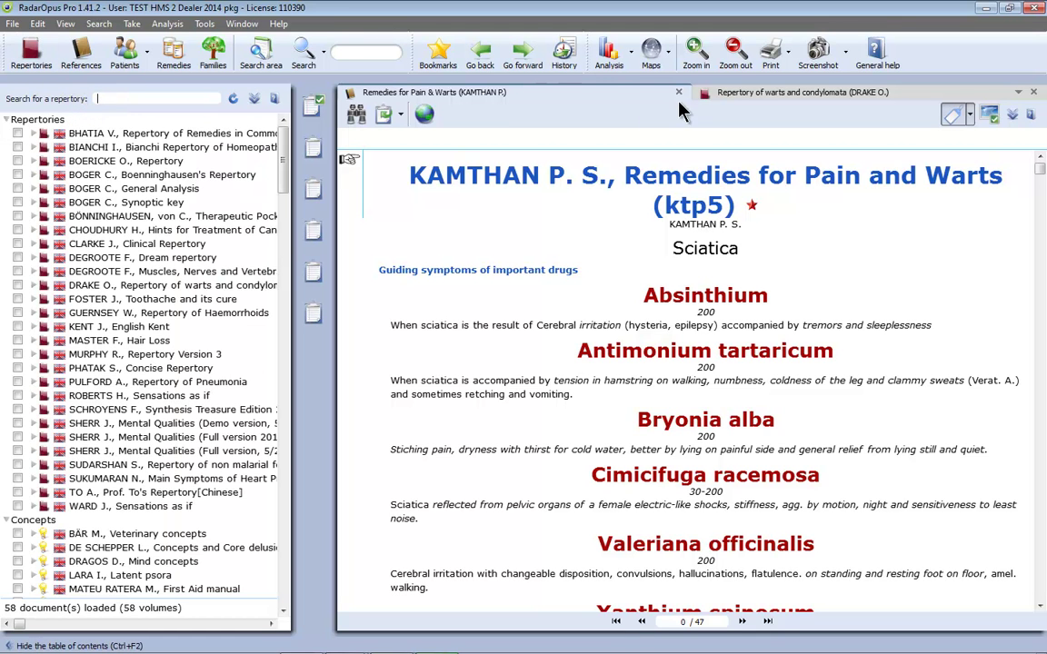
pyautogui.click(727, 93)
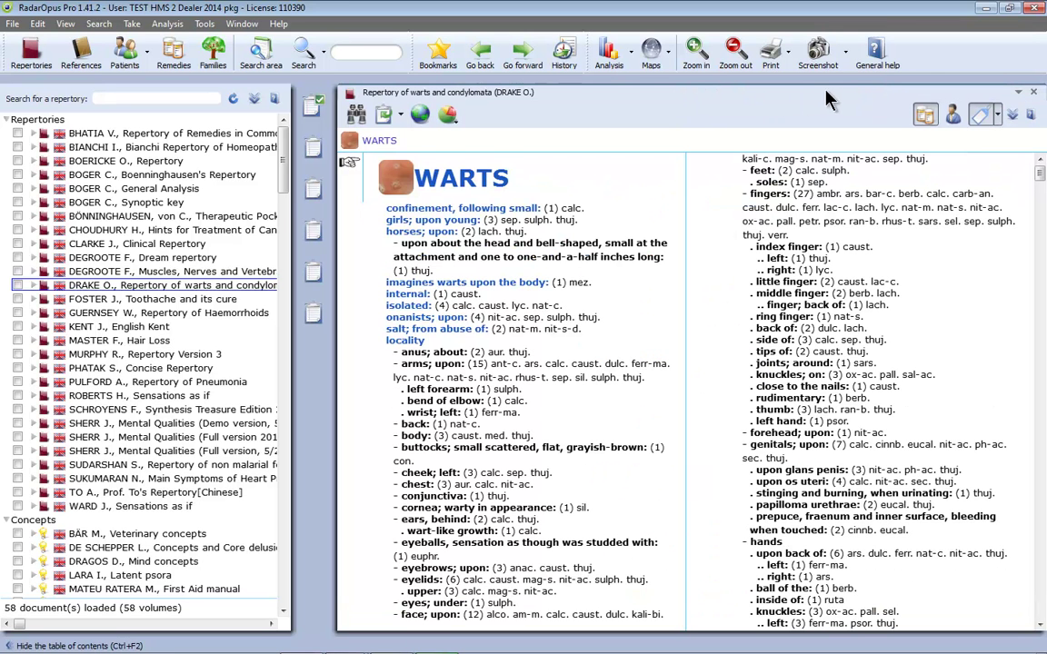
pyautogui.click(919, 89)
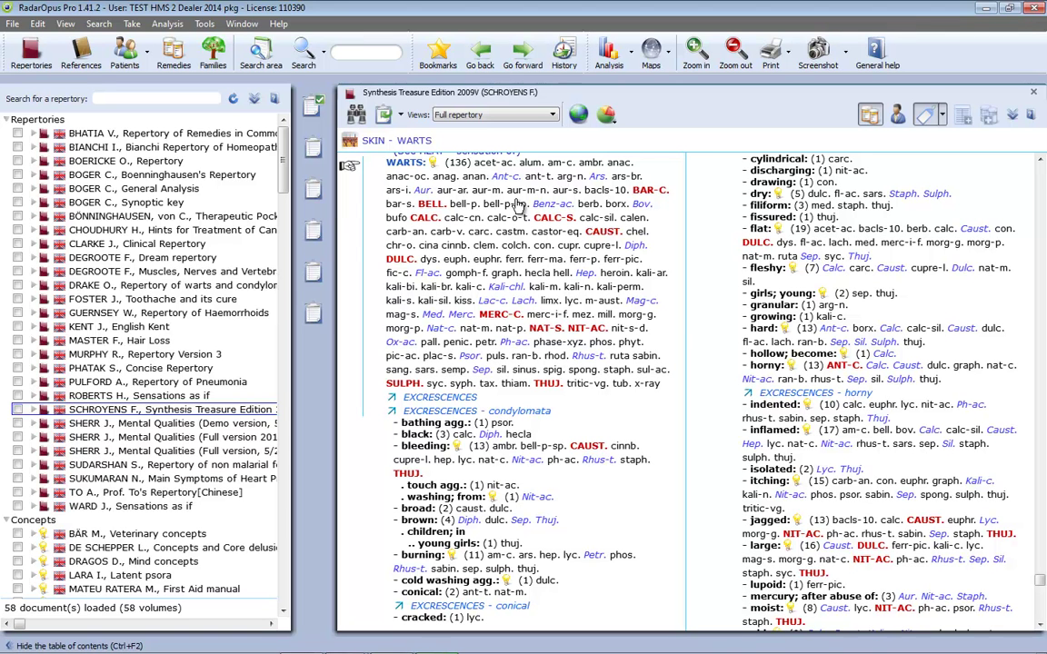
pyautogui.click(313, 105)
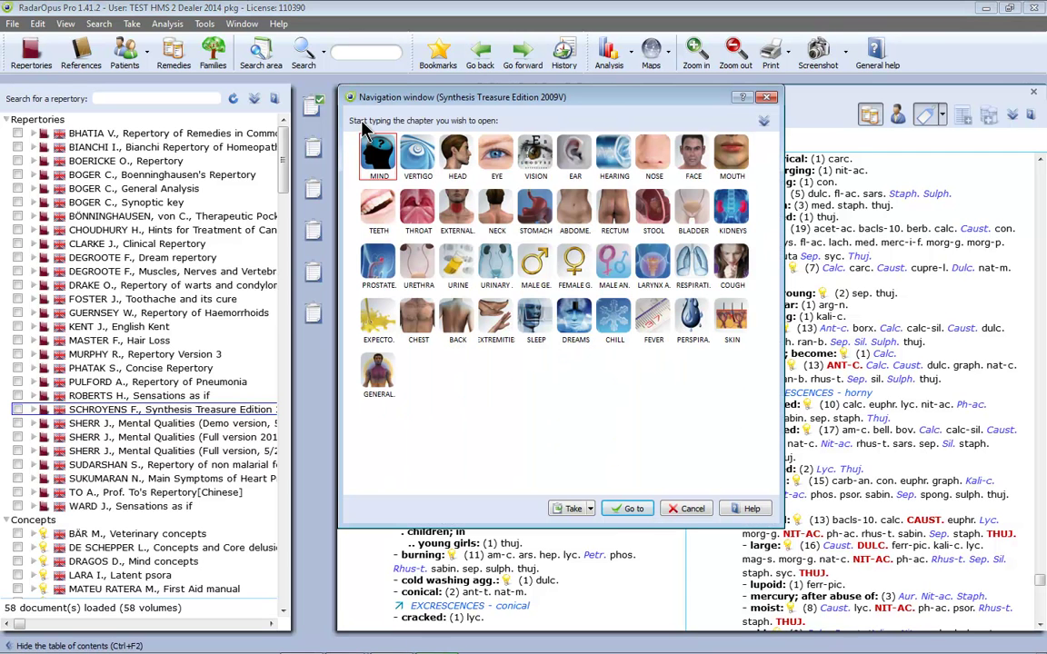
pyautogui.click(735, 317)
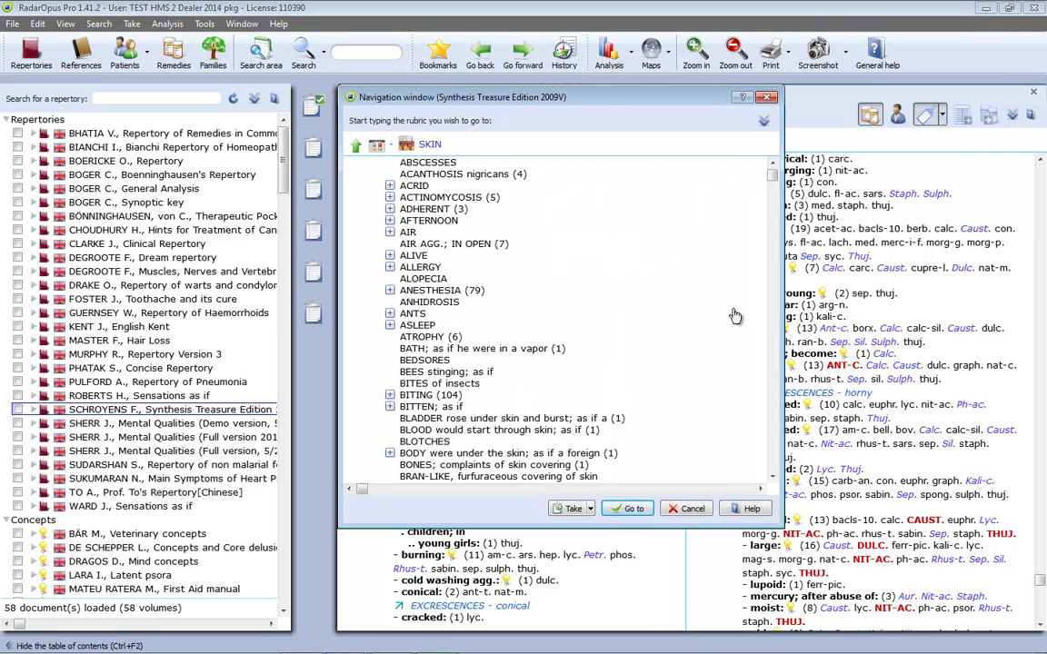
pyautogui.write('war')
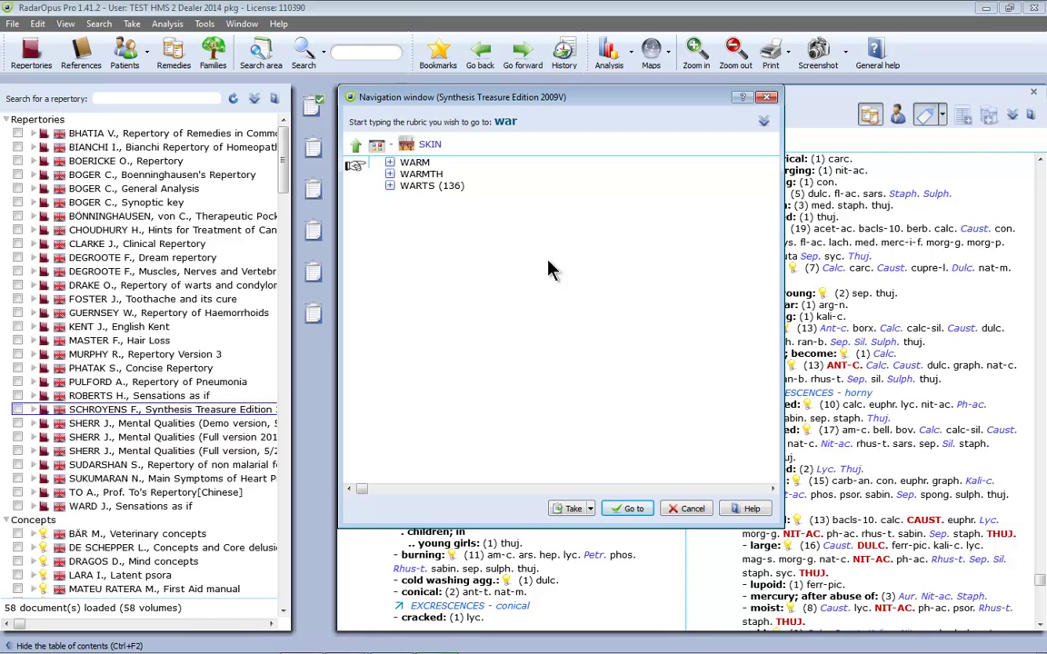
pyautogui.doubleClick(457, 187)
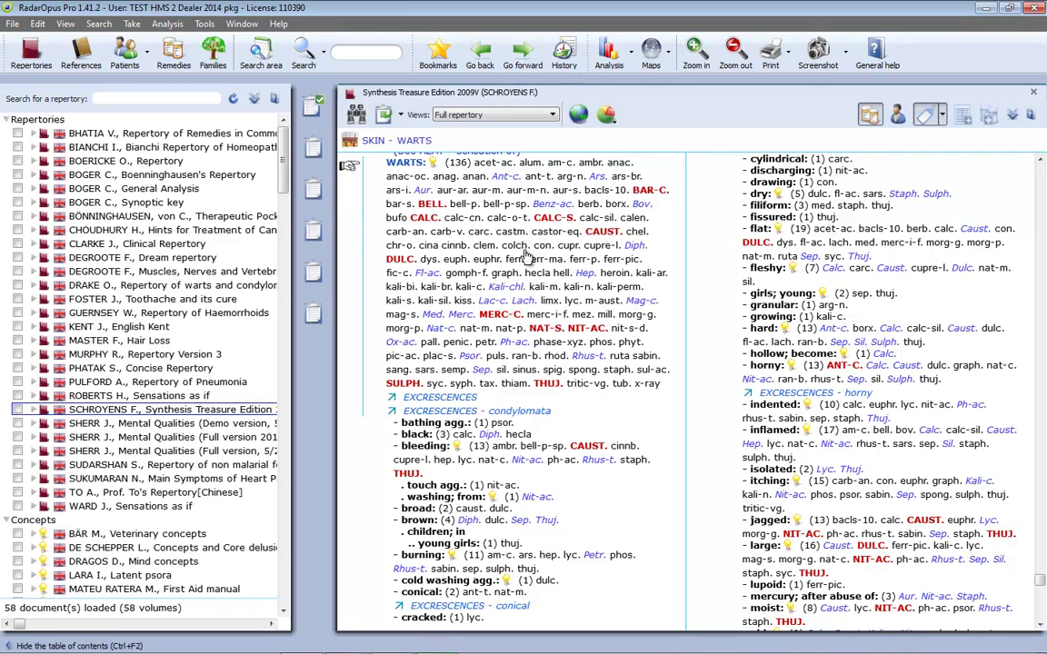
# Search Synthesis for 'wart' and collect all 183 matching rubrics onto clipboard 1.
pyautogui.press('F4')
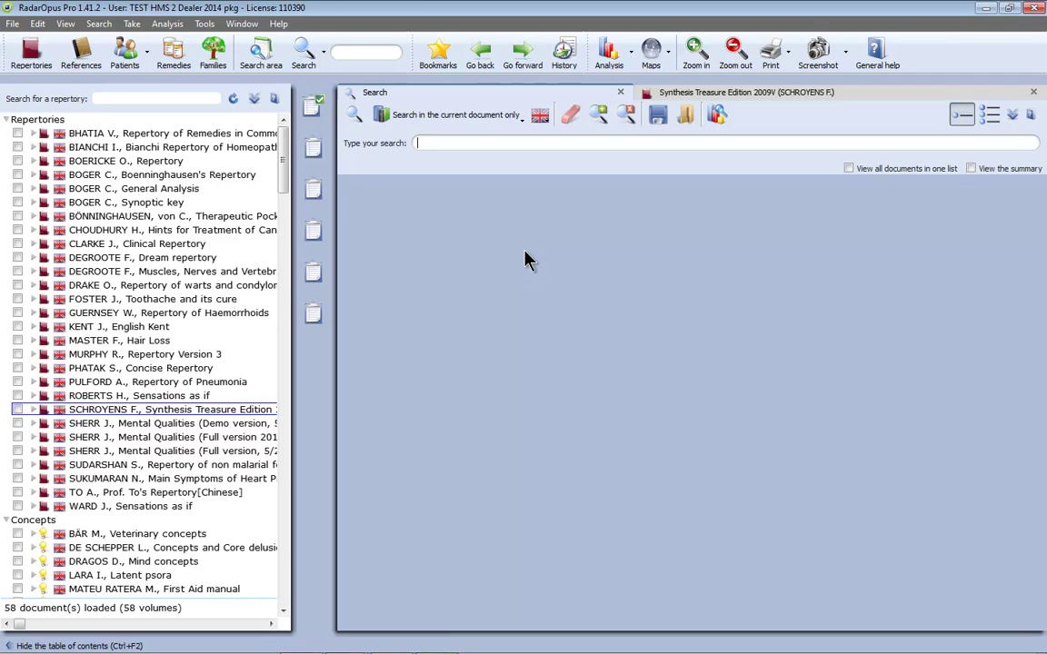
pyautogui.write('wart')
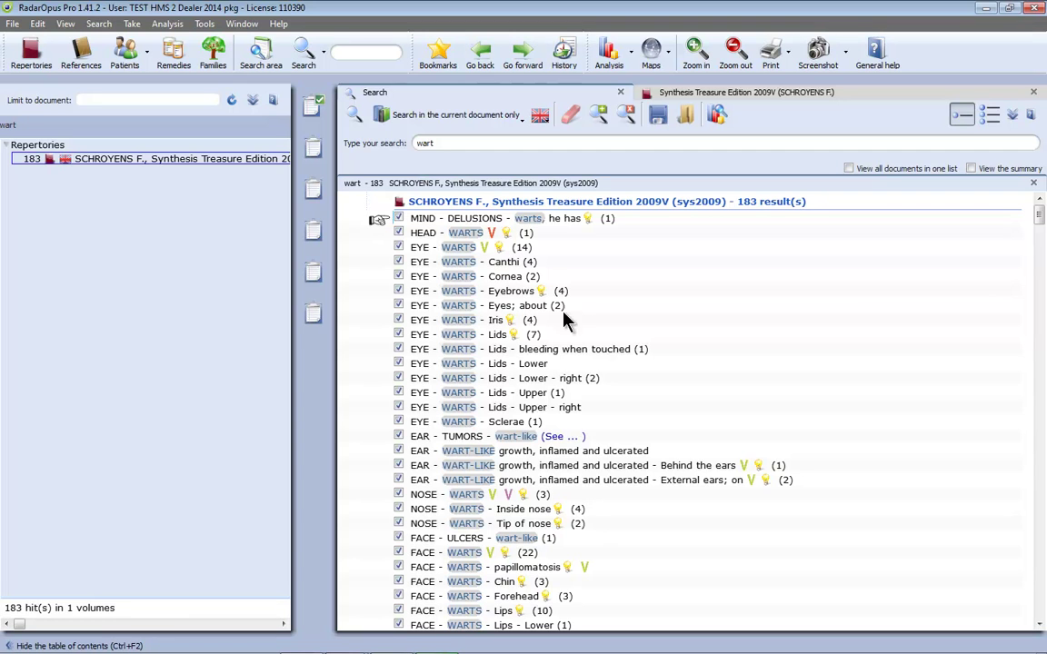
pyautogui.moveTo(468, 260); pyautogui.dragTo(310, 106)
# Run a second search for 'condylomata' and collect its 98 rubrics onto clipboard 2.
pyautogui.click(602, 114)
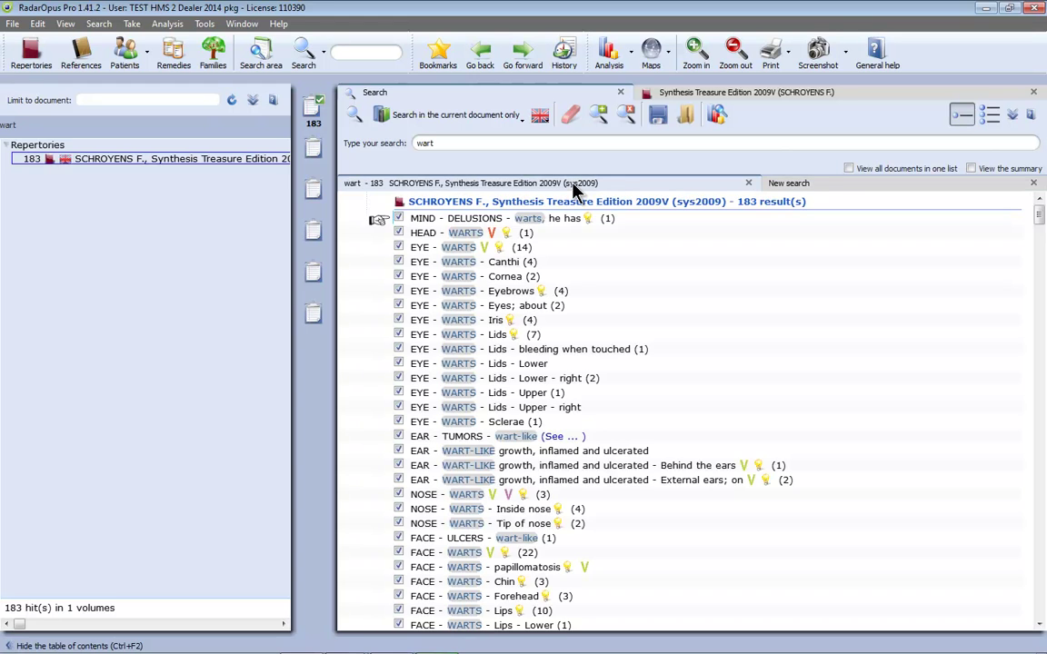
pyautogui.click(827, 189)
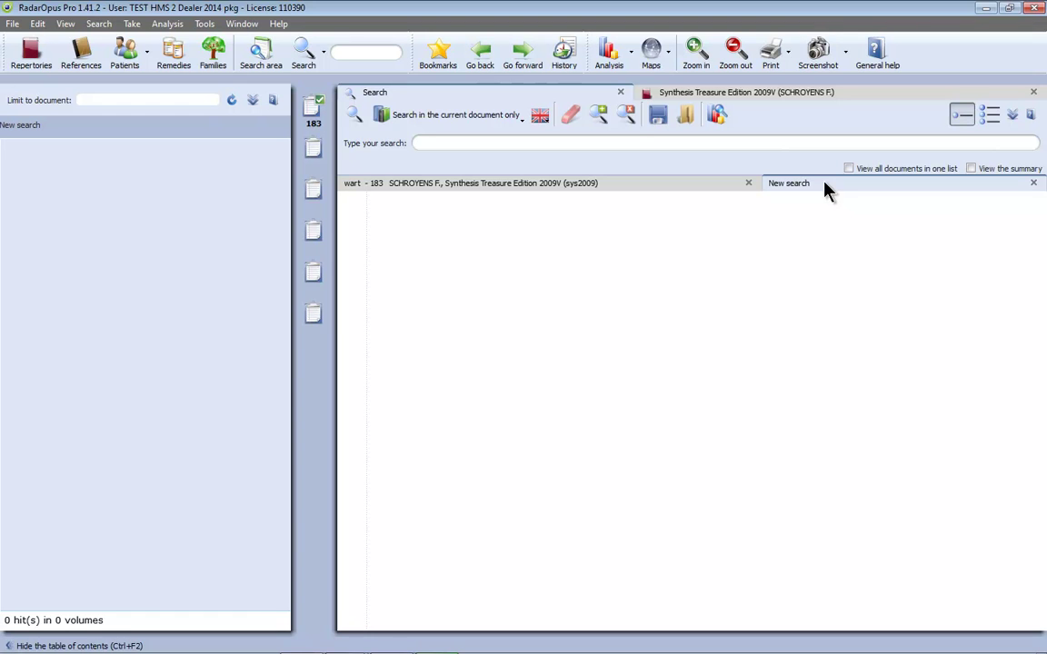
pyautogui.click(644, 143)
pyautogui.write('condylomata')
pyautogui.press('Return')
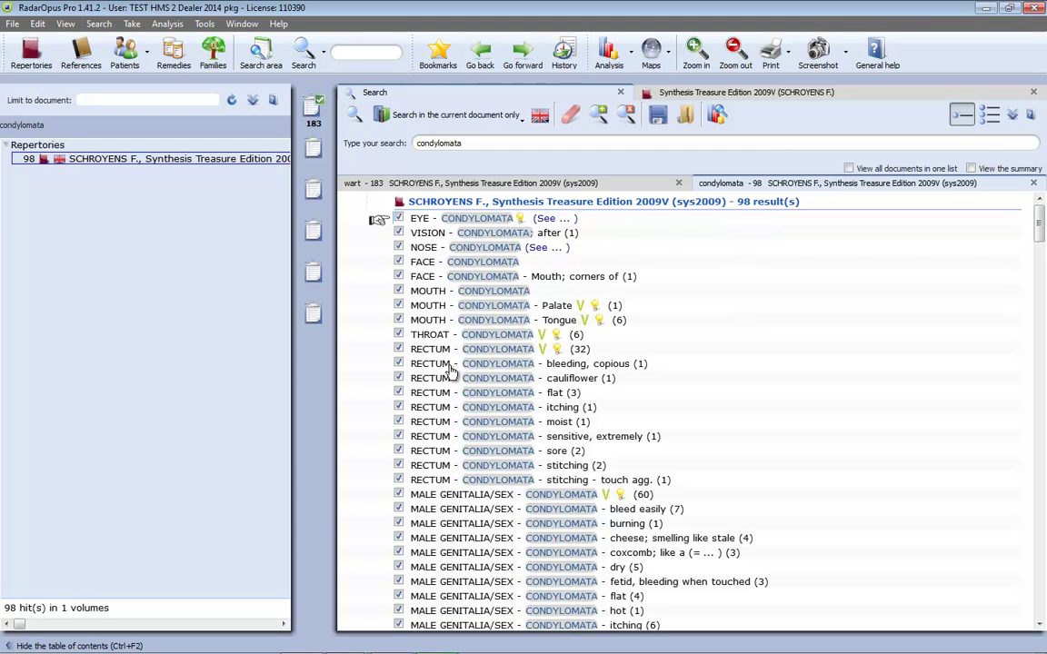
pyautogui.moveTo(391, 364); pyautogui.dragTo(318, 157)
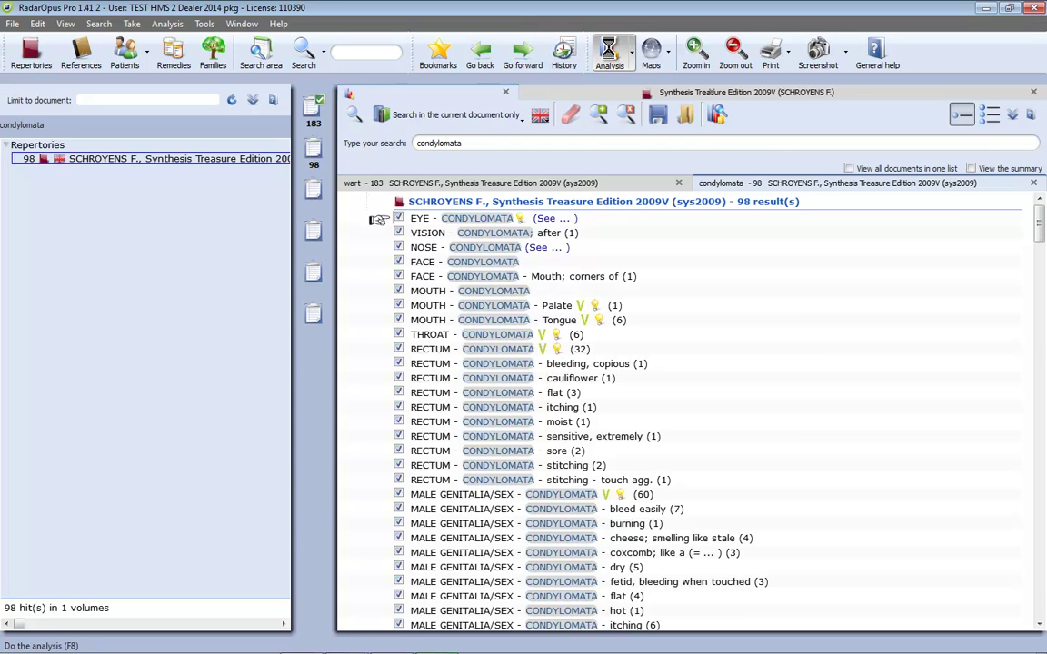
# Analyse clipboard 1's wart rubrics, glance at clipboard 2, then return to clipboard 1's ranking with thuj. first.
pyautogui.click(610, 58)
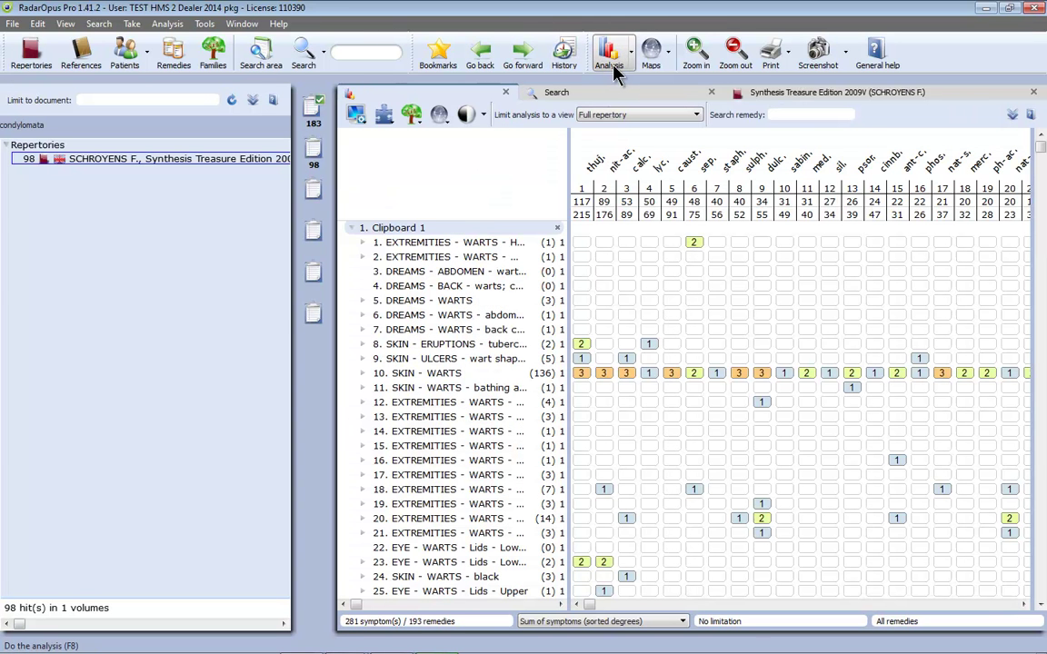
pyautogui.click(316, 109)
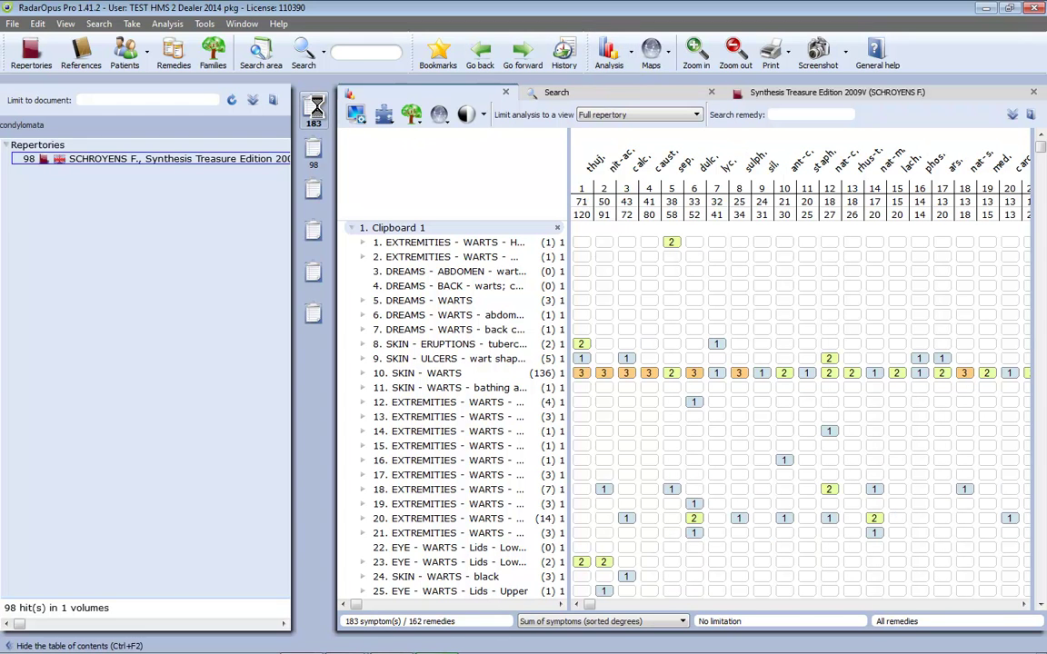
pyautogui.click(315, 154)
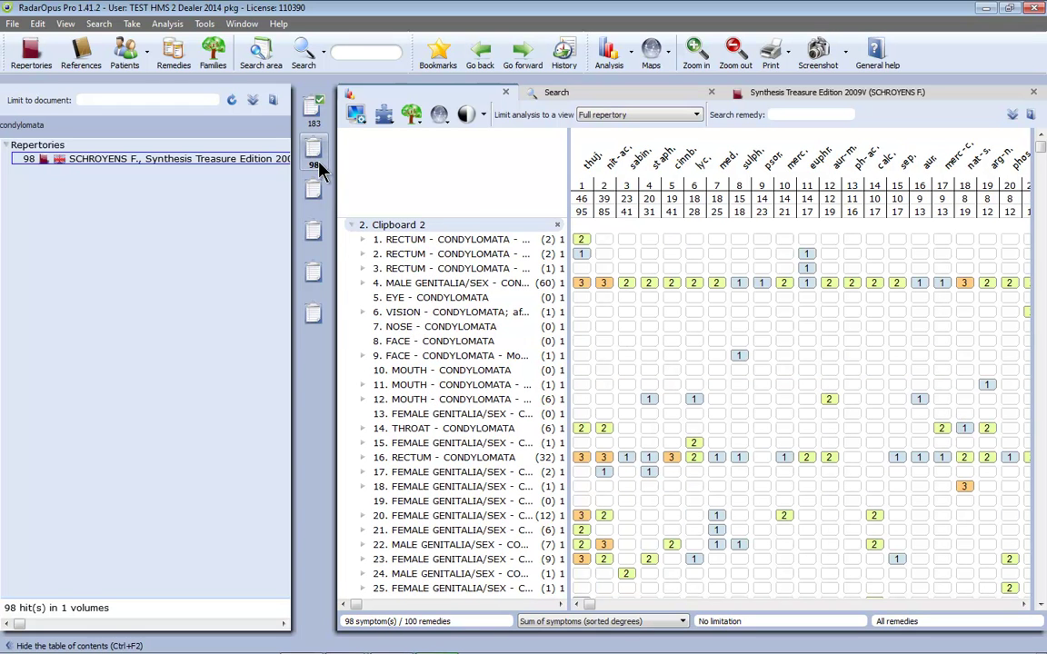
pyautogui.click(312, 102)
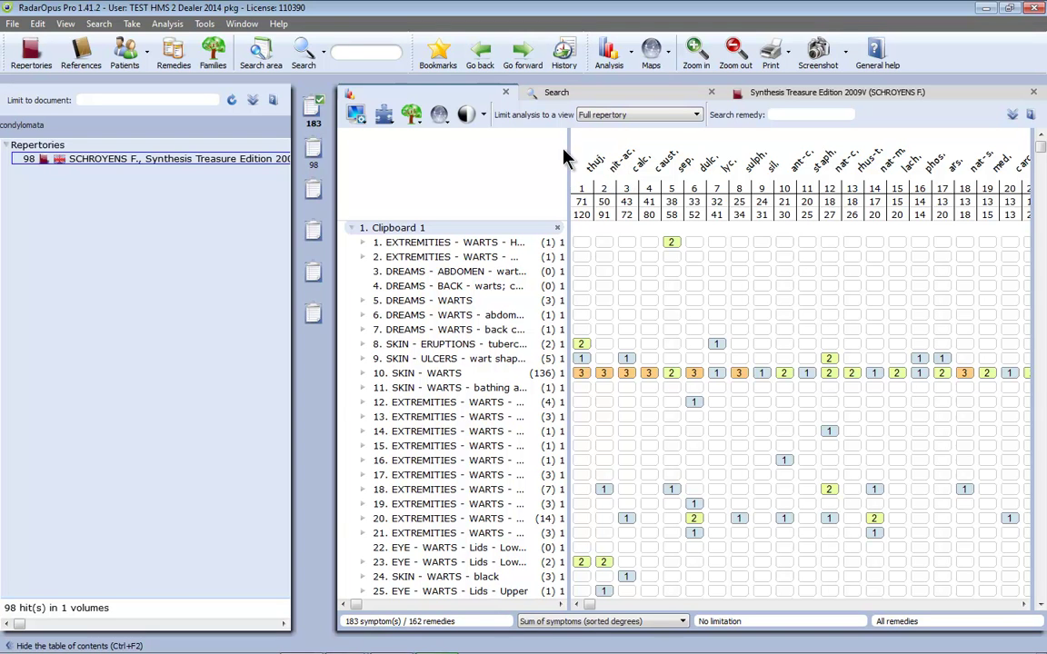
pyautogui.click(586, 94)
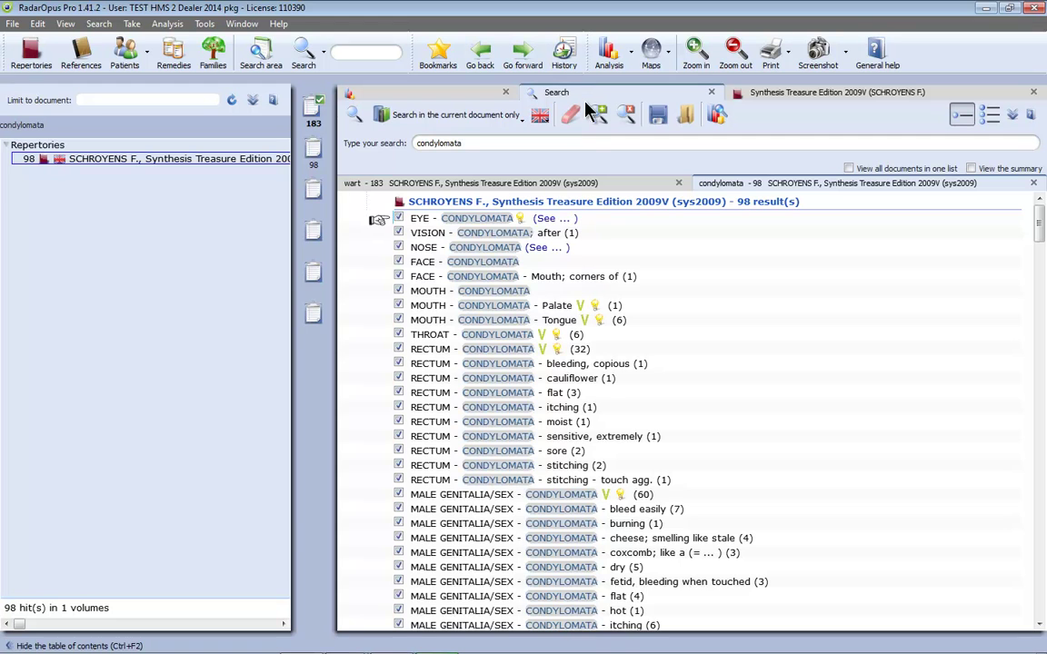
pyautogui.click(545, 186)
pyautogui.click(752, 185)
pyautogui.click(568, 184)
pyautogui.click(739, 185)
pyautogui.click(717, 114)
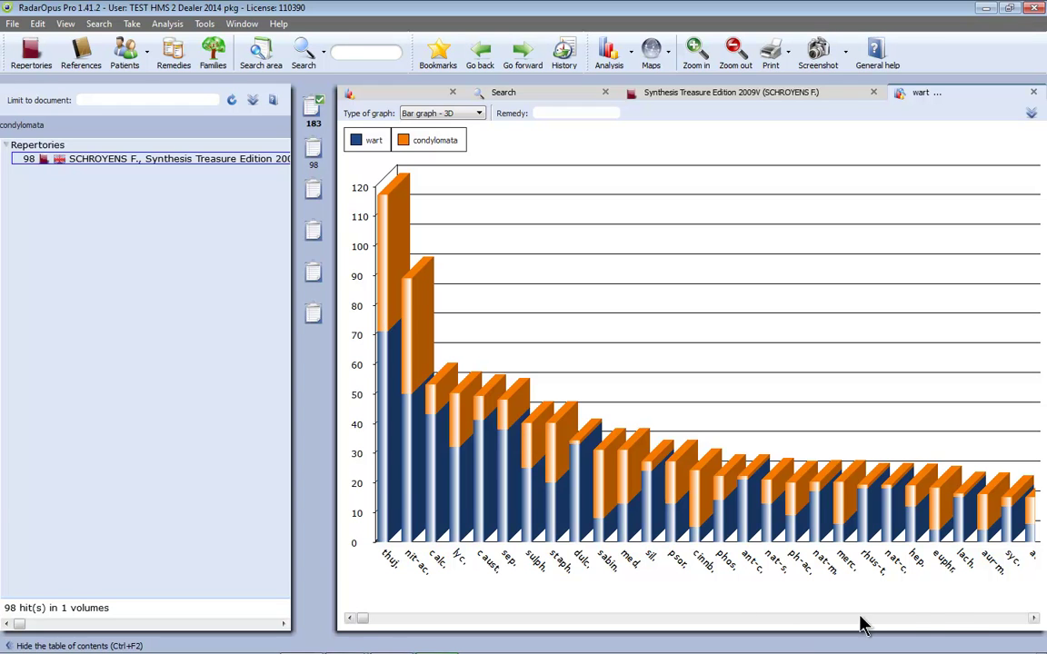
pyautogui.click(943, 620)
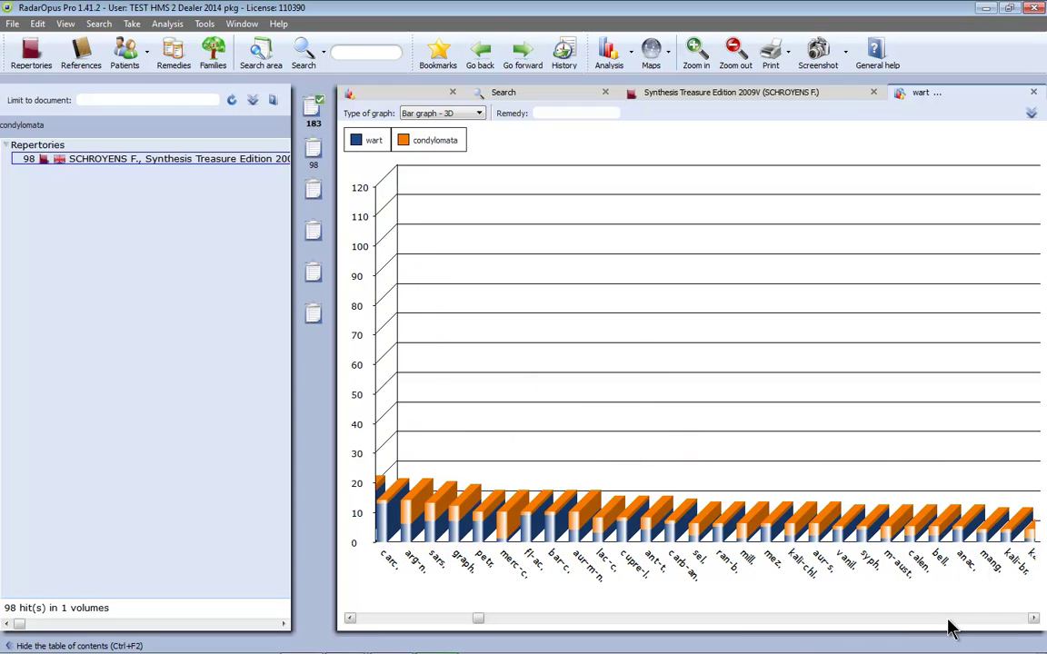
pyautogui.click(949, 620)
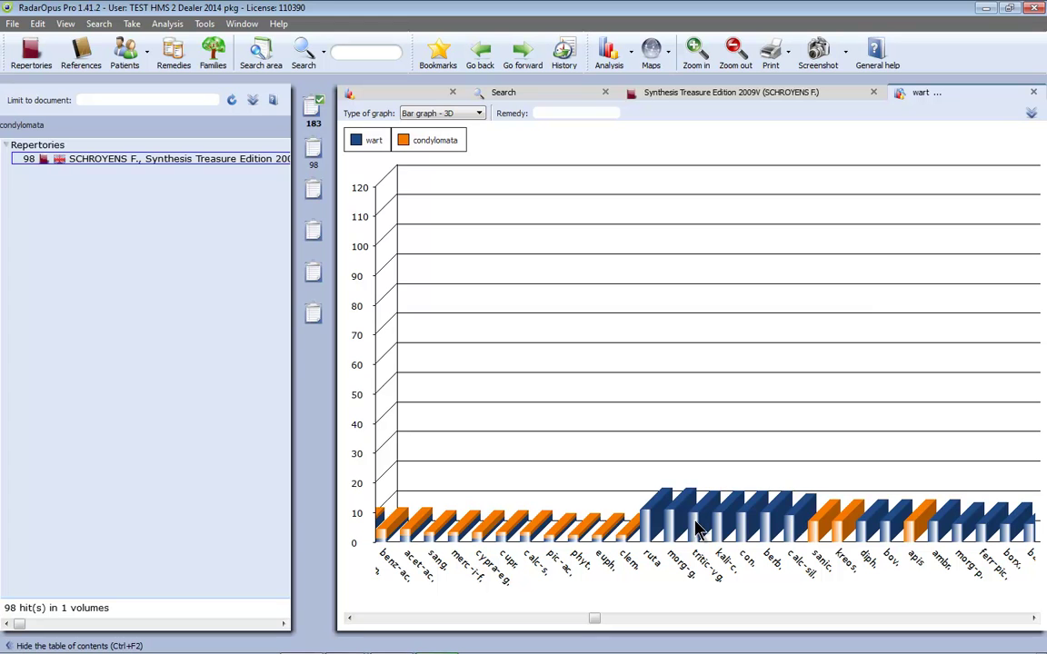
pyautogui.click(1034, 92)
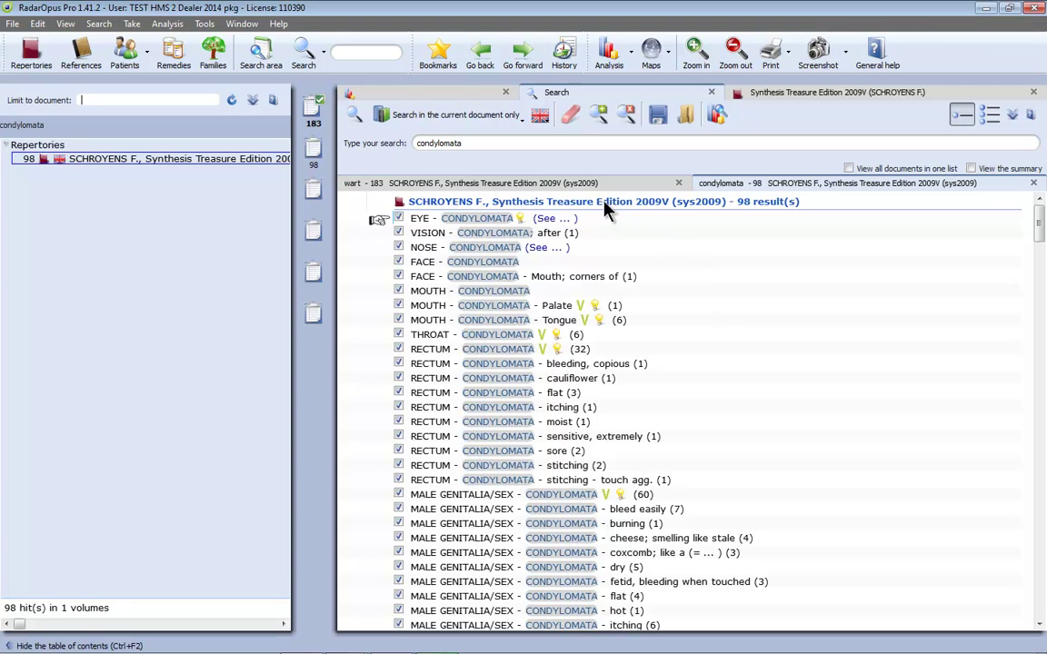
# Widen the 'wart' search to All documents, giving 6474 hits in 534 volumes.
pyautogui.click(563, 187)
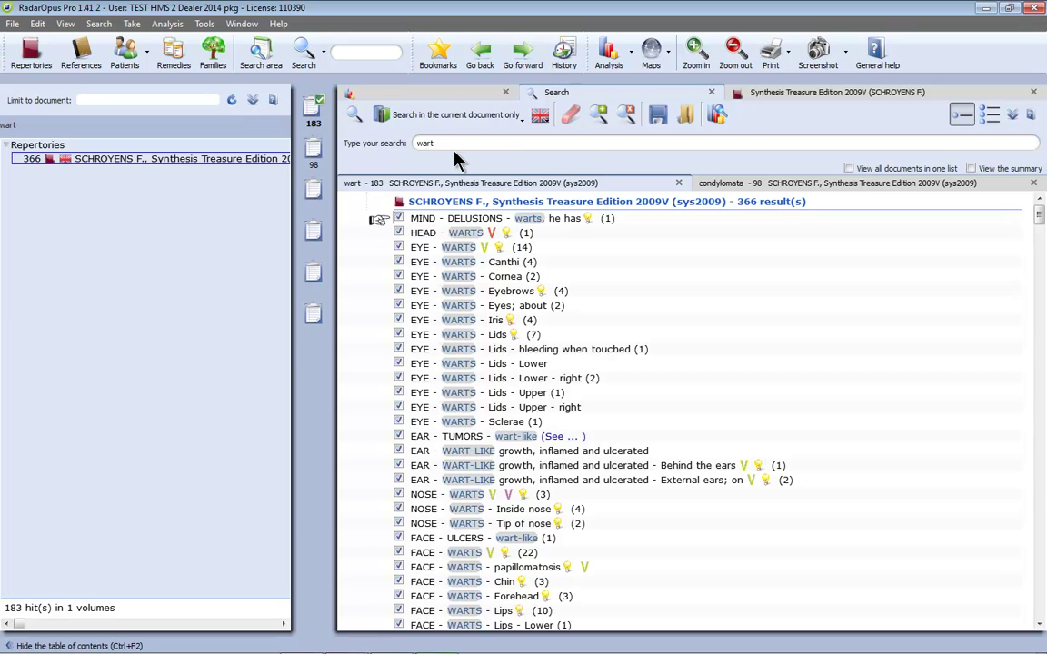
pyautogui.click(518, 118)
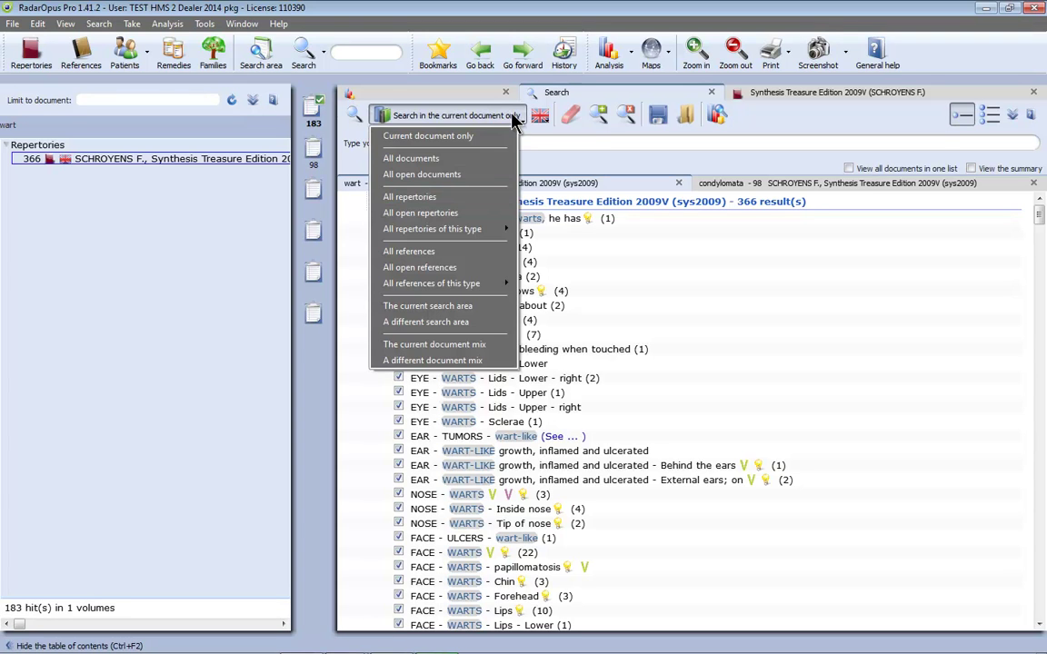
pyautogui.click(484, 158)
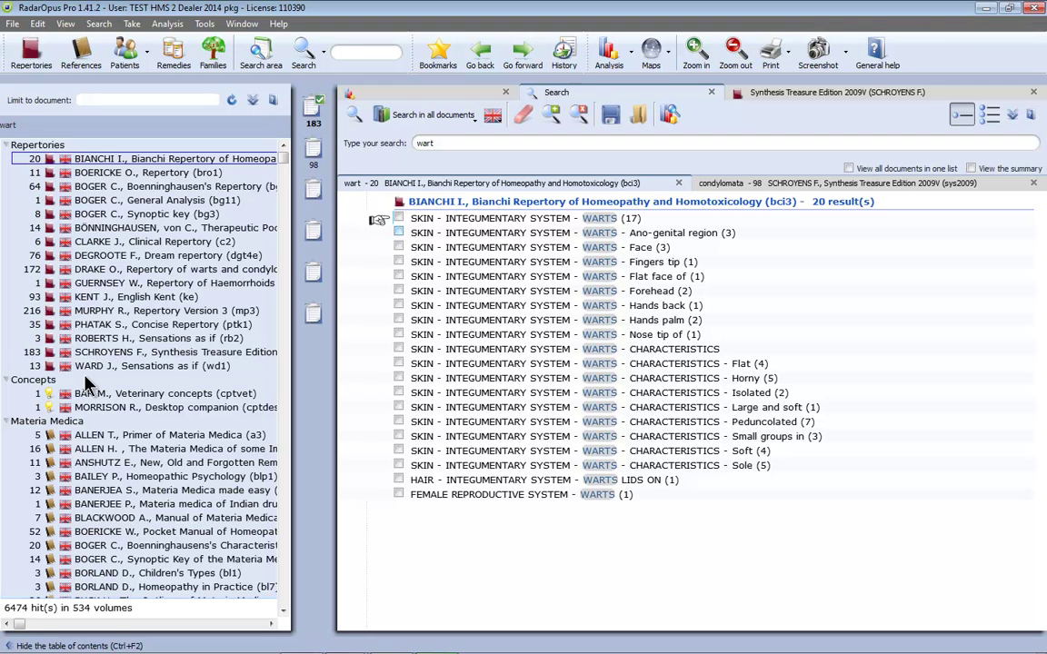
# Scroll through the list of volumes containing wart hits.
pyautogui.scroll(-3, 164, 392)
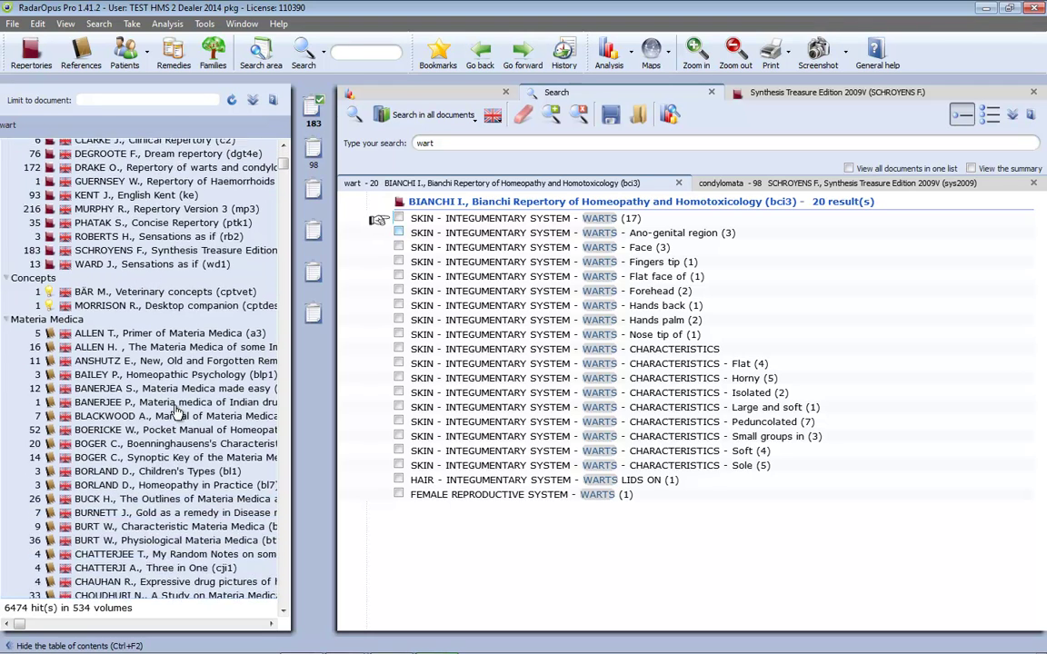
pyautogui.scroll(-18, 182, 411)
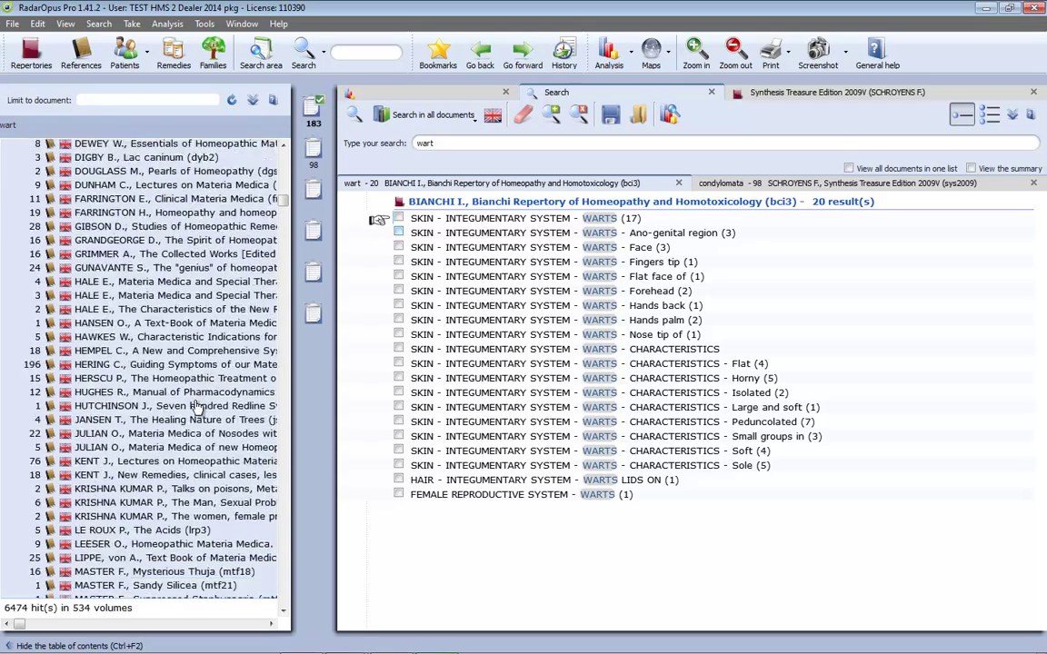
pyautogui.scroll(-20, 197, 408)
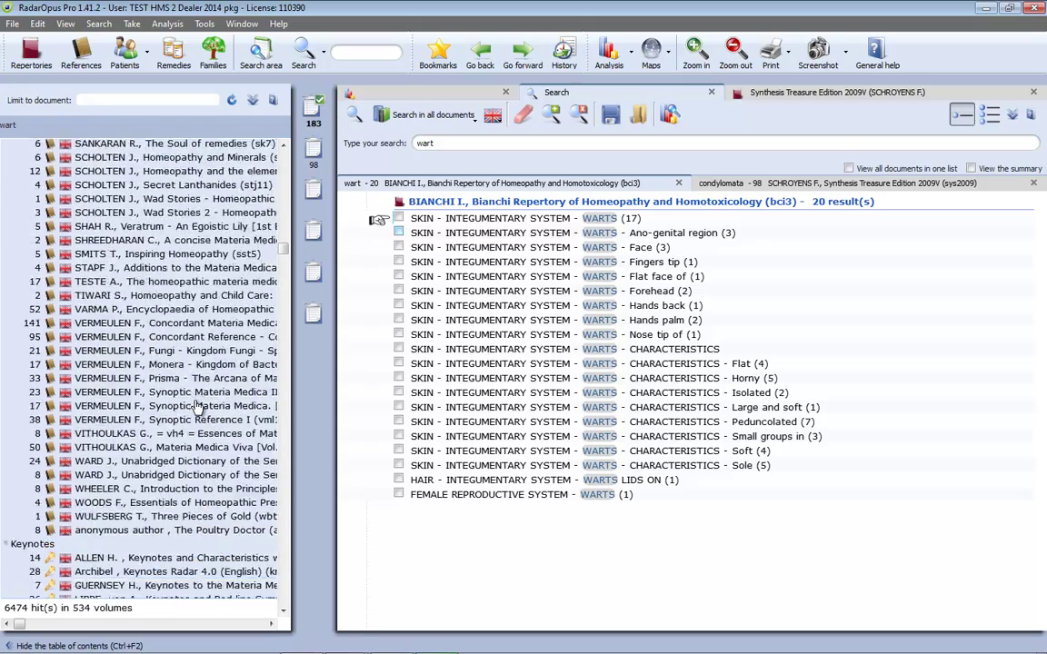
pyautogui.scroll(-10, 197, 408)
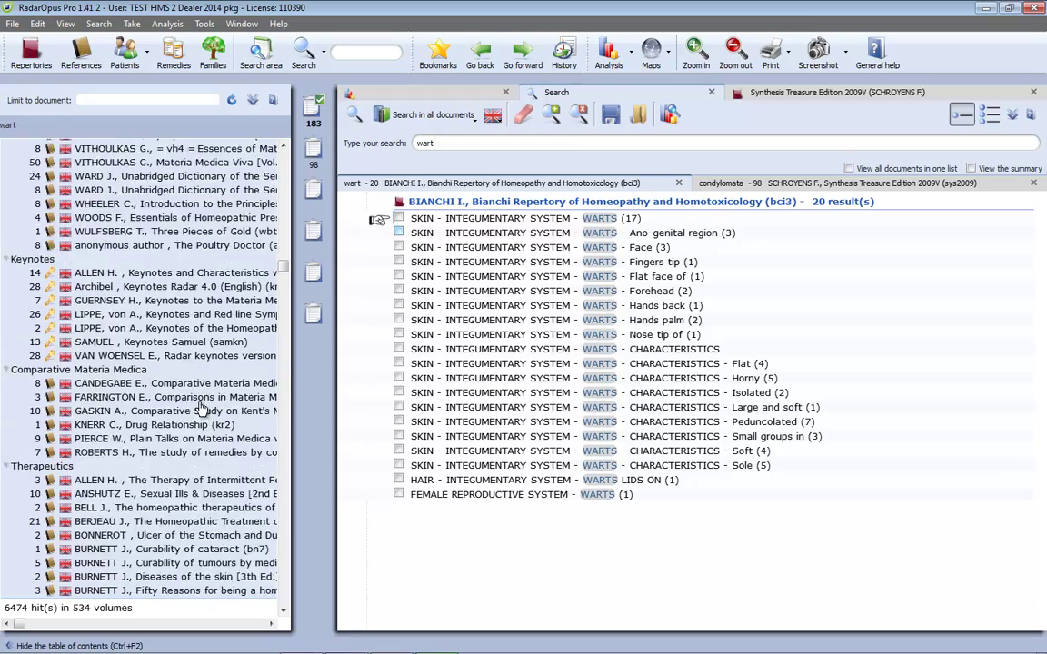
pyautogui.scroll(-20, 205, 413)
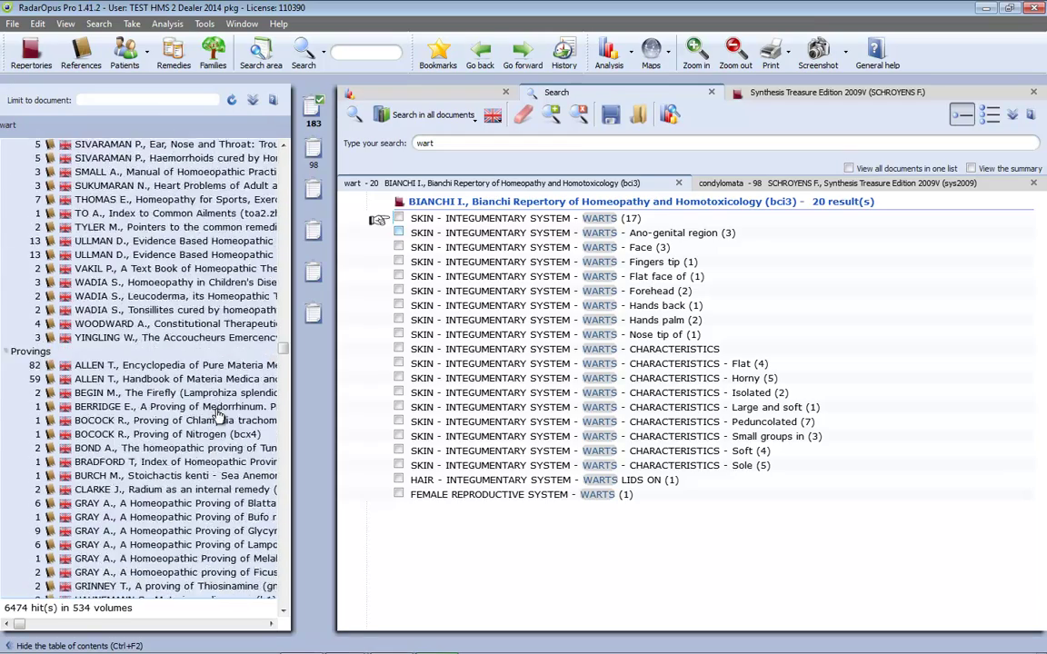
pyautogui.scroll(-20, 218, 415)
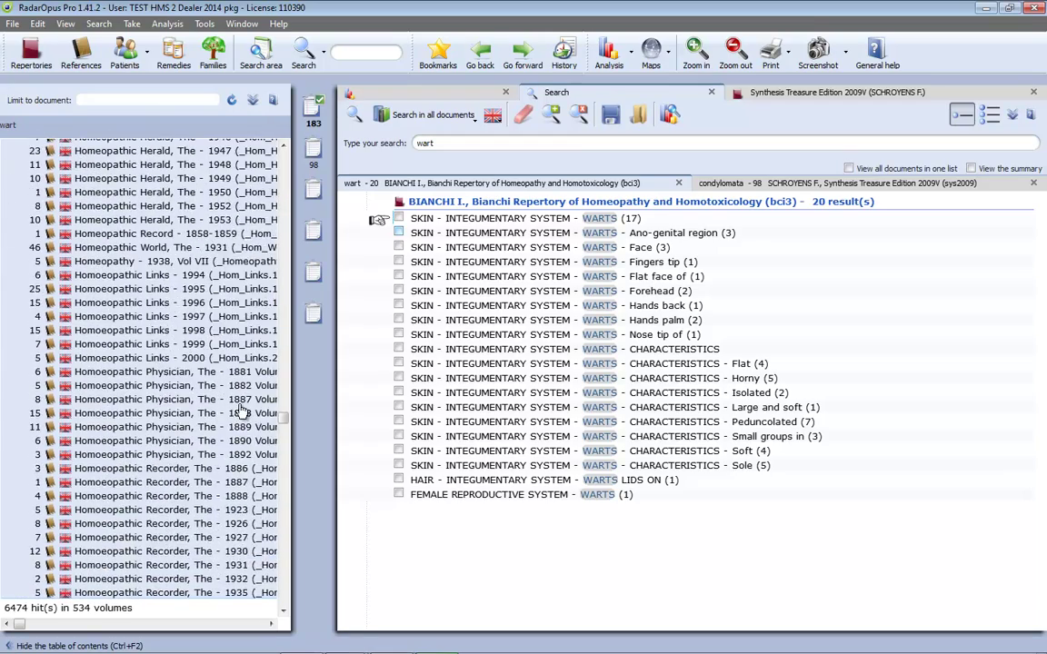
pyautogui.scroll(-15, 246, 415)
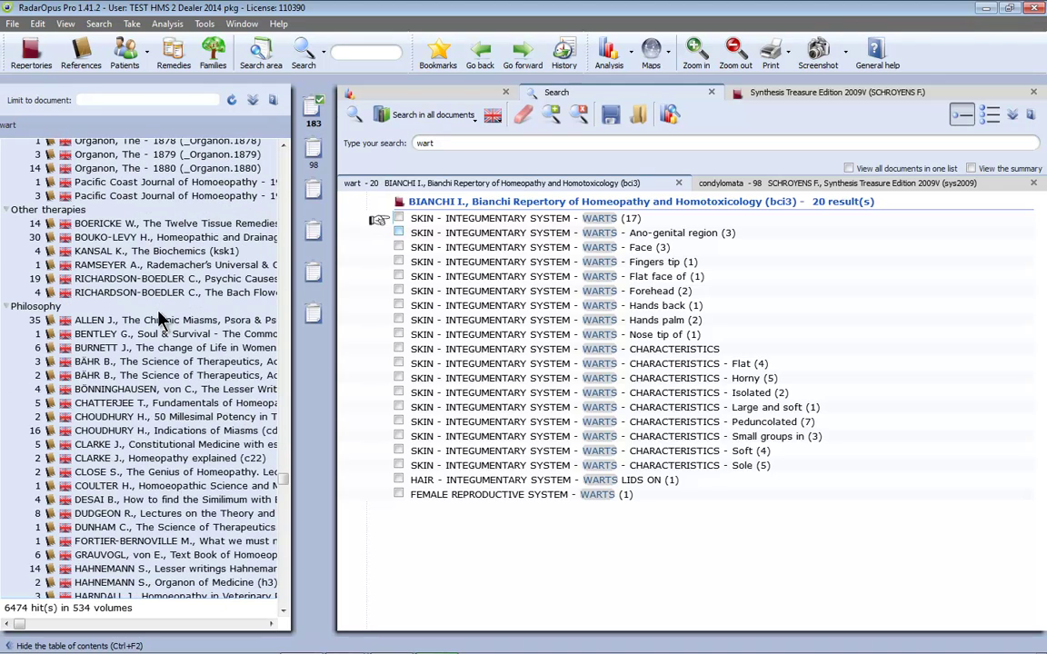
pyautogui.scroll(-10, 150, 363)
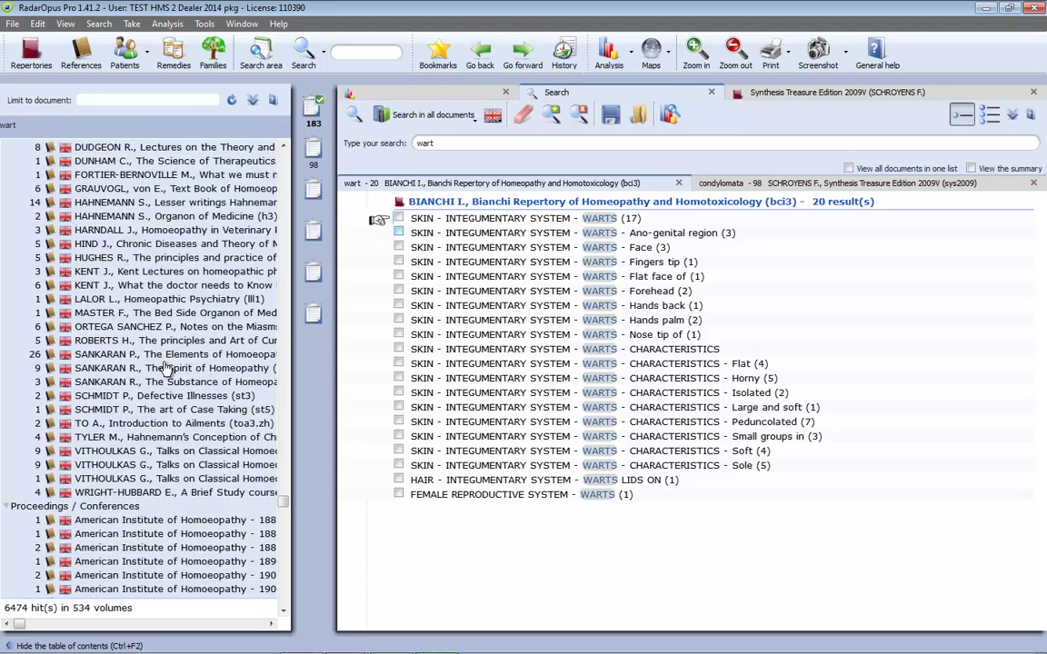
pyautogui.scroll(-15, 166, 370)
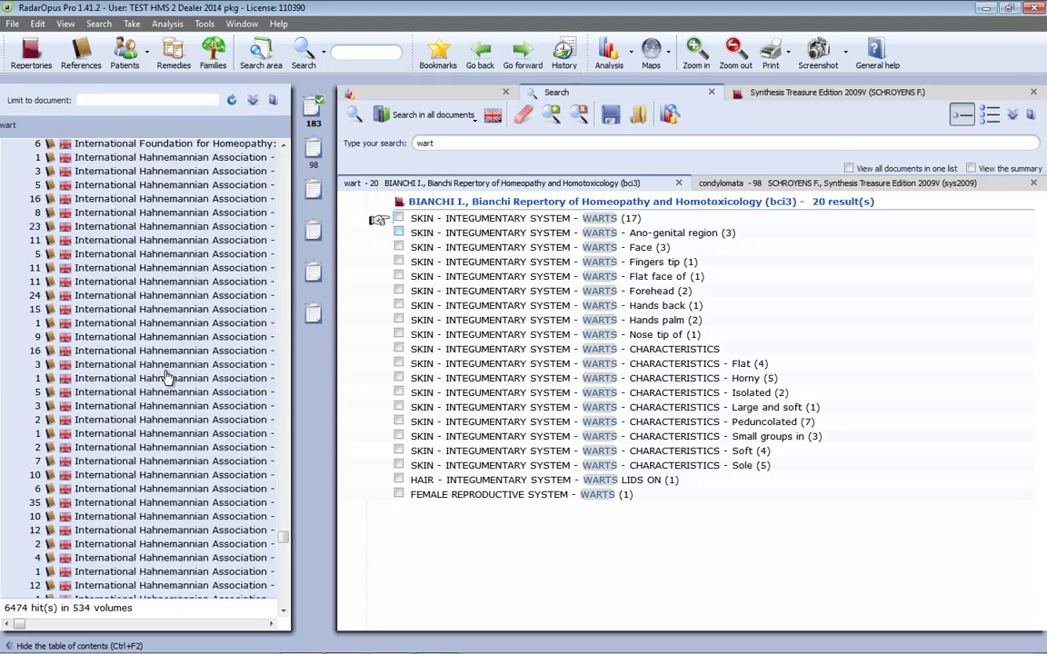
pyautogui.scroll(-5, 167, 377)
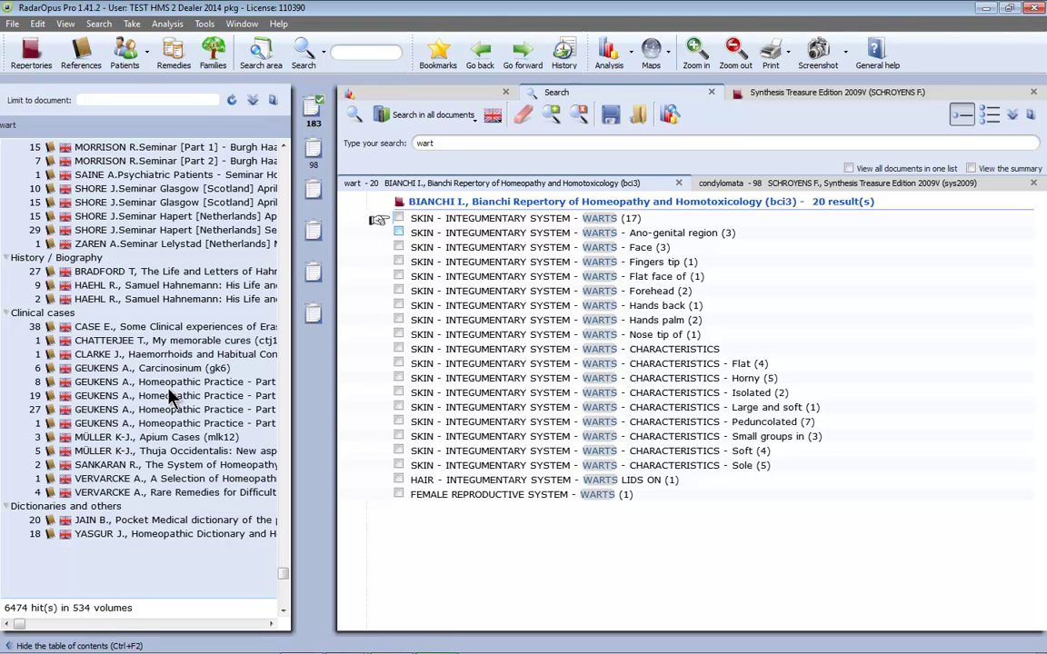
pyautogui.scroll(5, 177, 309)
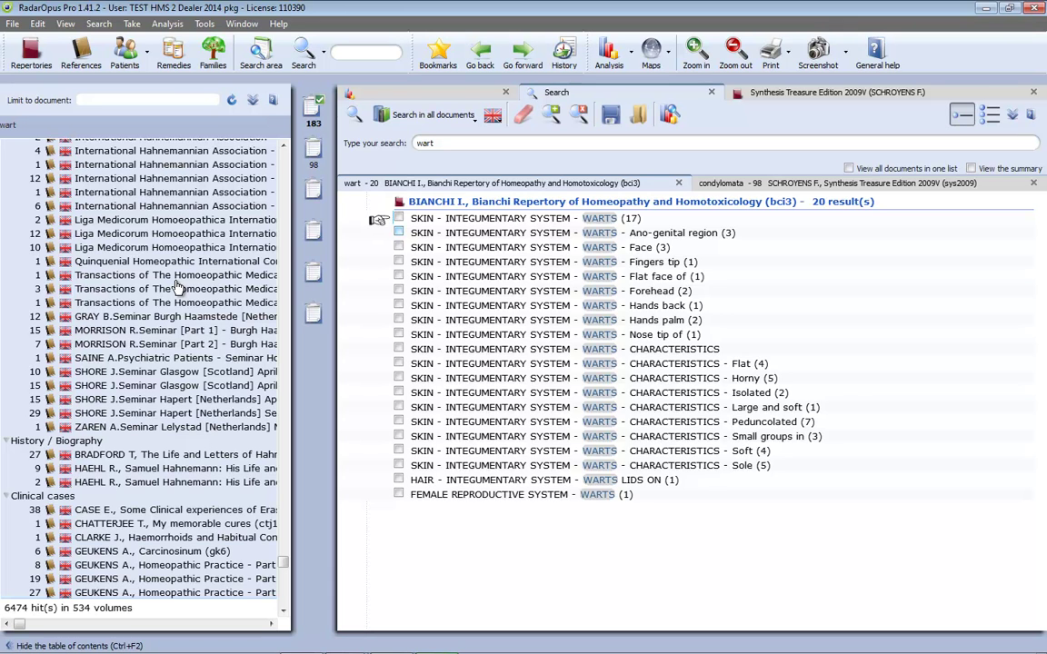
# Filter the document list by 'morr' and show the 130 wart hits in Morrison's Desktop Companion.
pyautogui.click(179, 100)
pyautogui.write('morr')
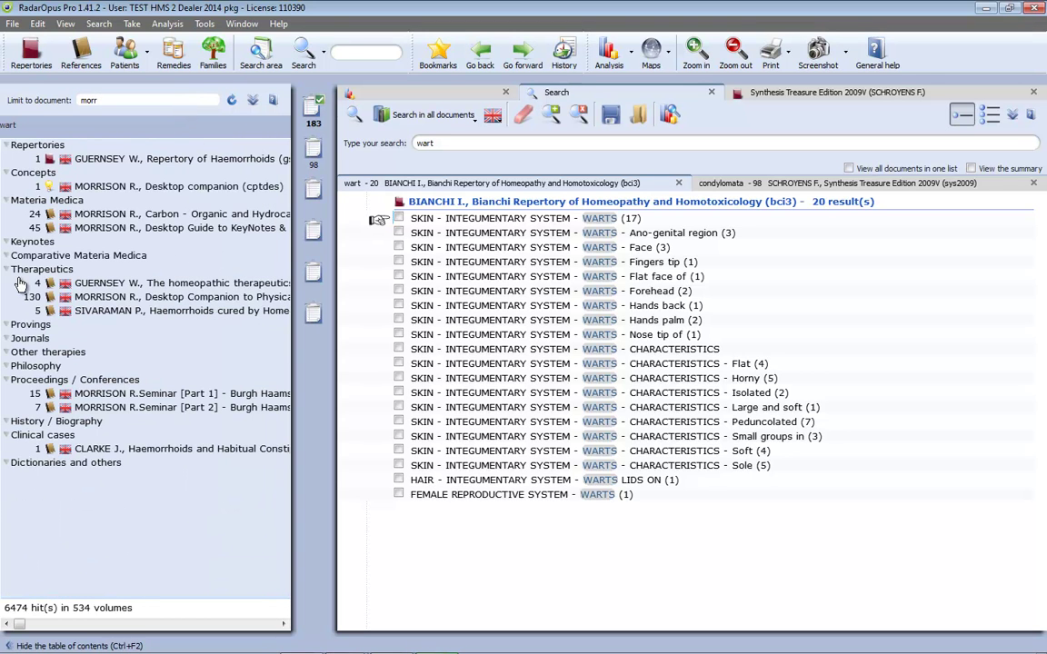
pyautogui.click(172, 298)
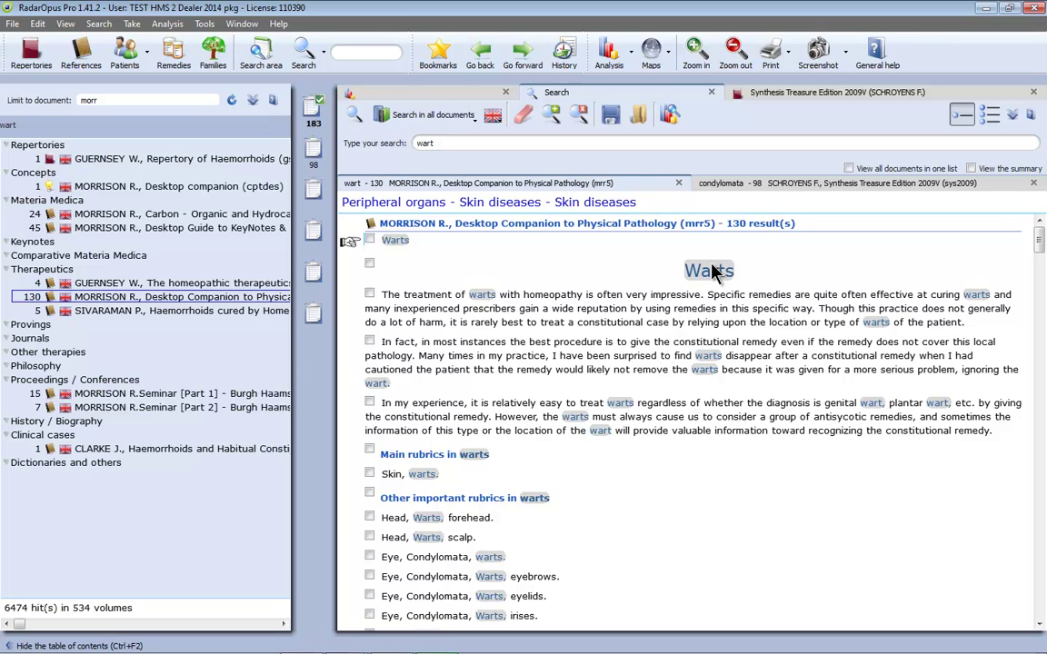
# Open Morrison's Warts section and read down to its main remedies, Causticum and Medorrhinum.
pyautogui.doubleClick(662, 307)
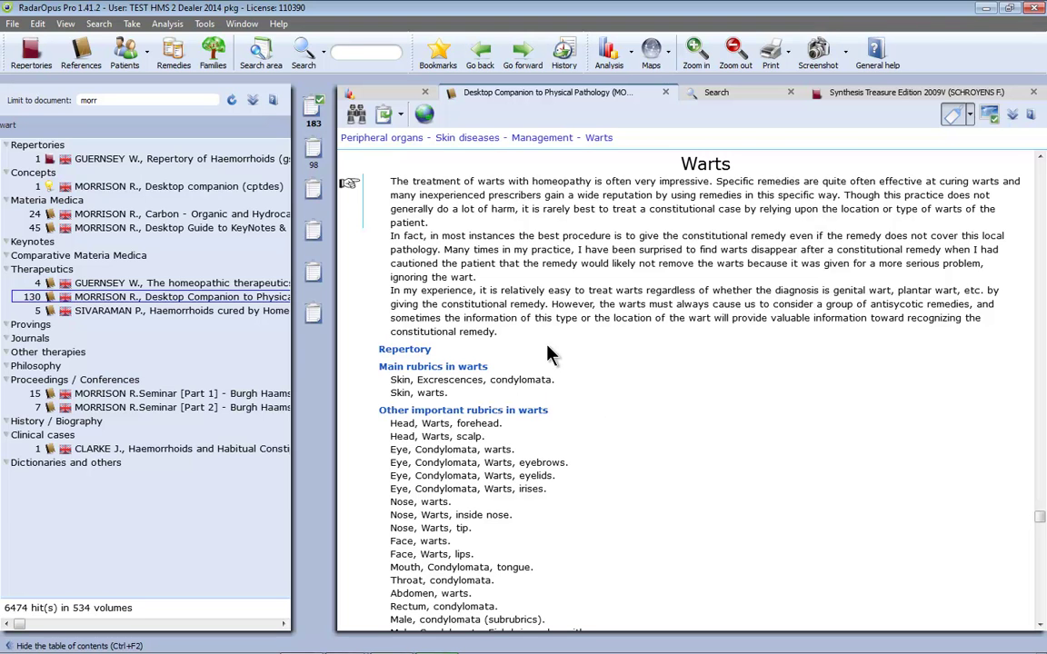
pyautogui.scroll(-1, 550, 355)
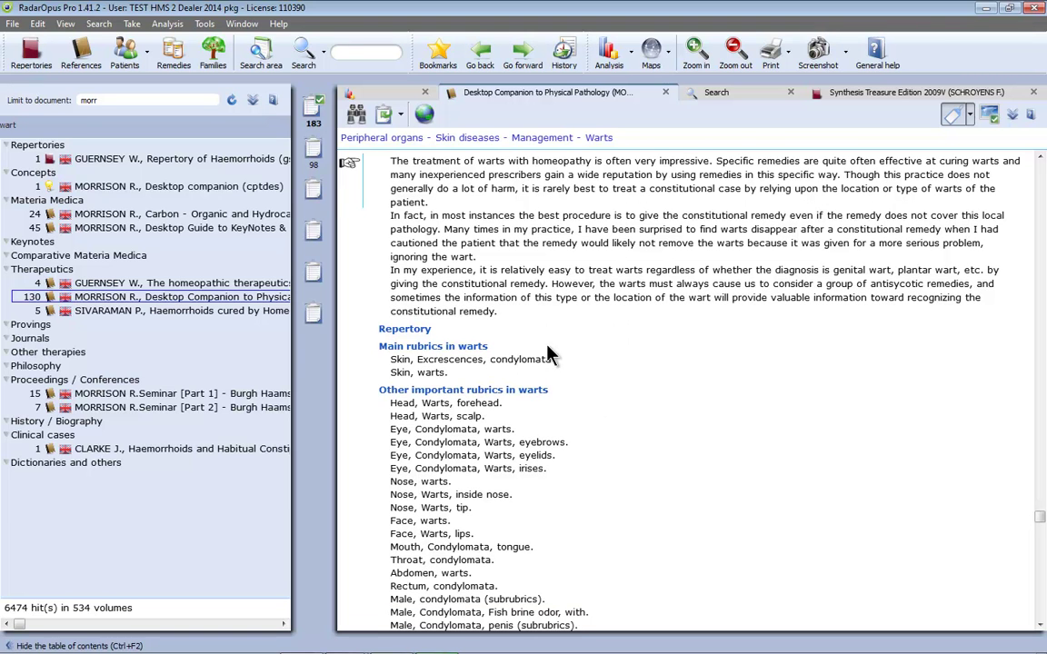
pyautogui.scroll(-10, 550, 358)
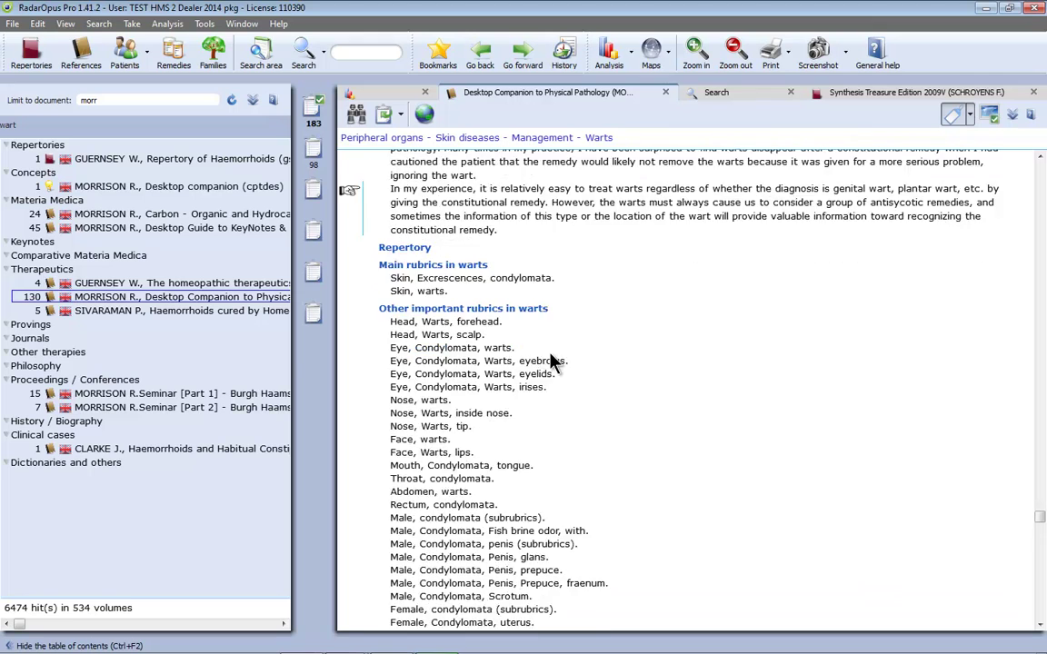
pyautogui.scroll(-12, 558, 374)
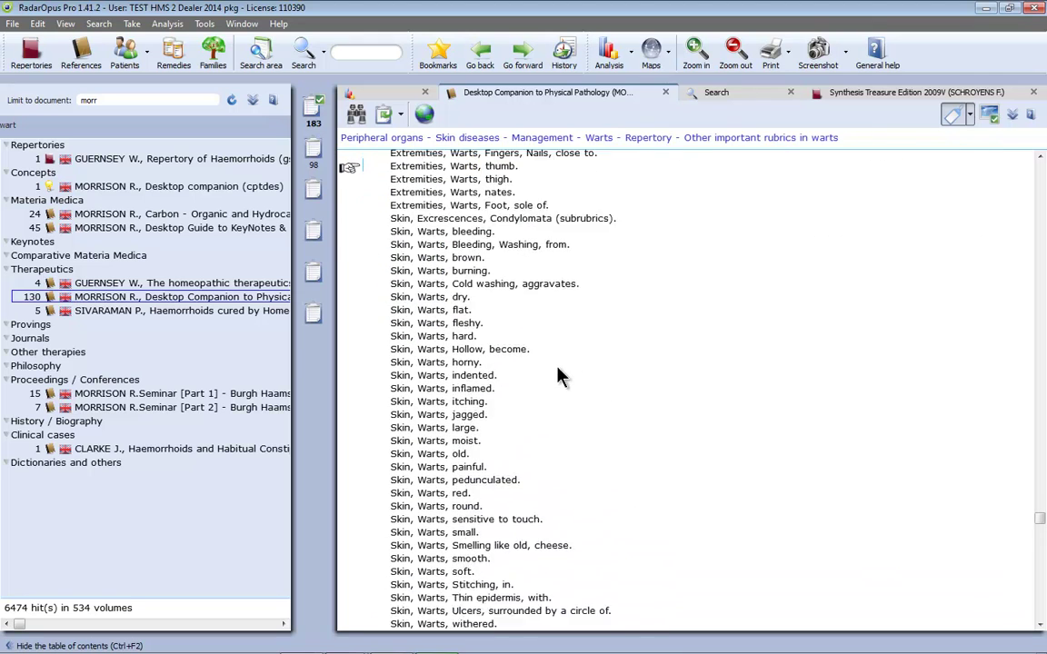
pyautogui.scroll(-3, 560, 374)
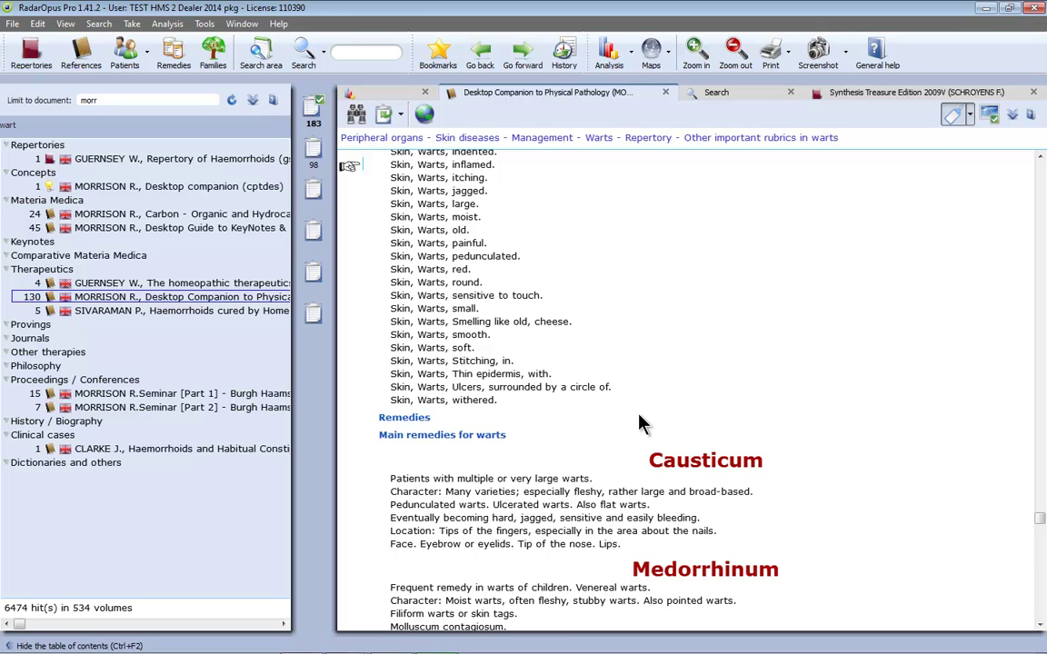
pyautogui.scroll(1, 639, 424)
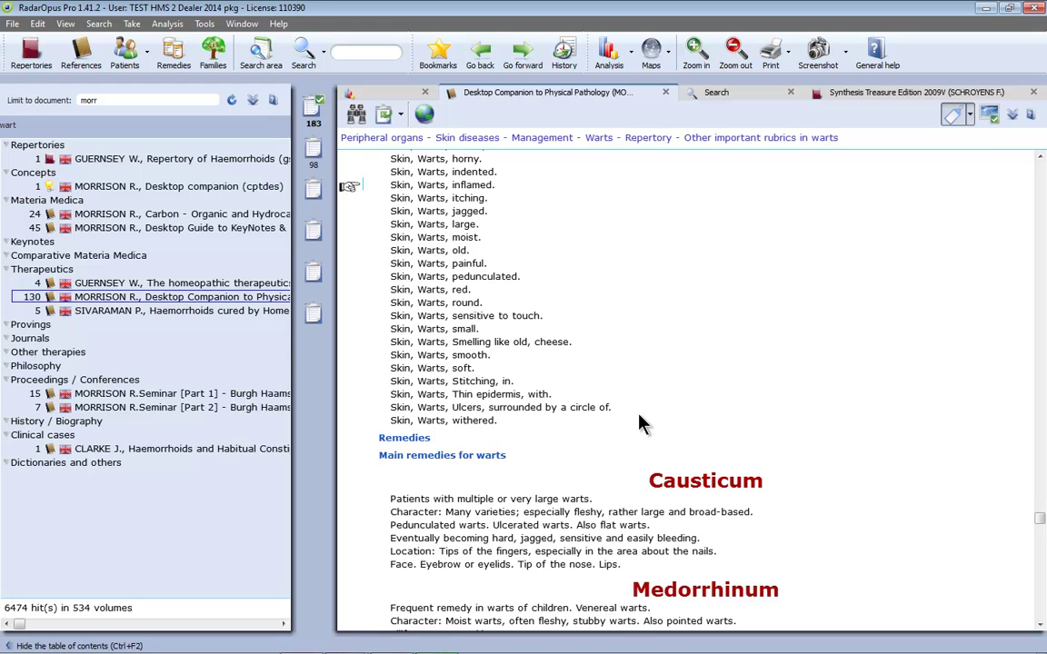
# Close the Morrison document, the clipboard analysis and the wart search tabs.
pyautogui.click(691, 93)
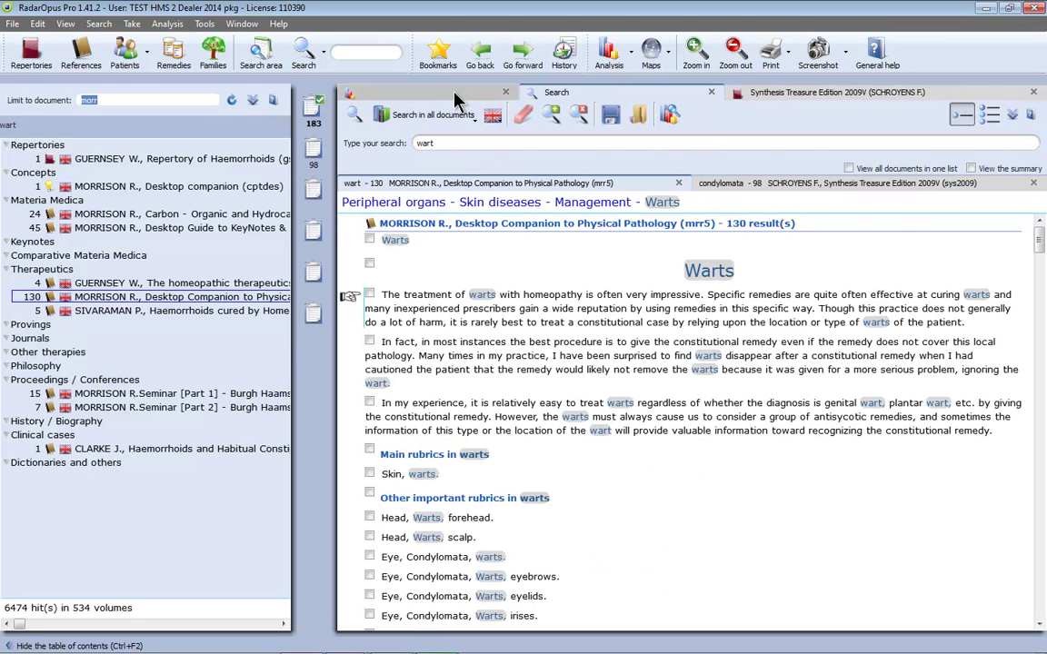
pyautogui.click(492, 93)
pyautogui.click(505, 92)
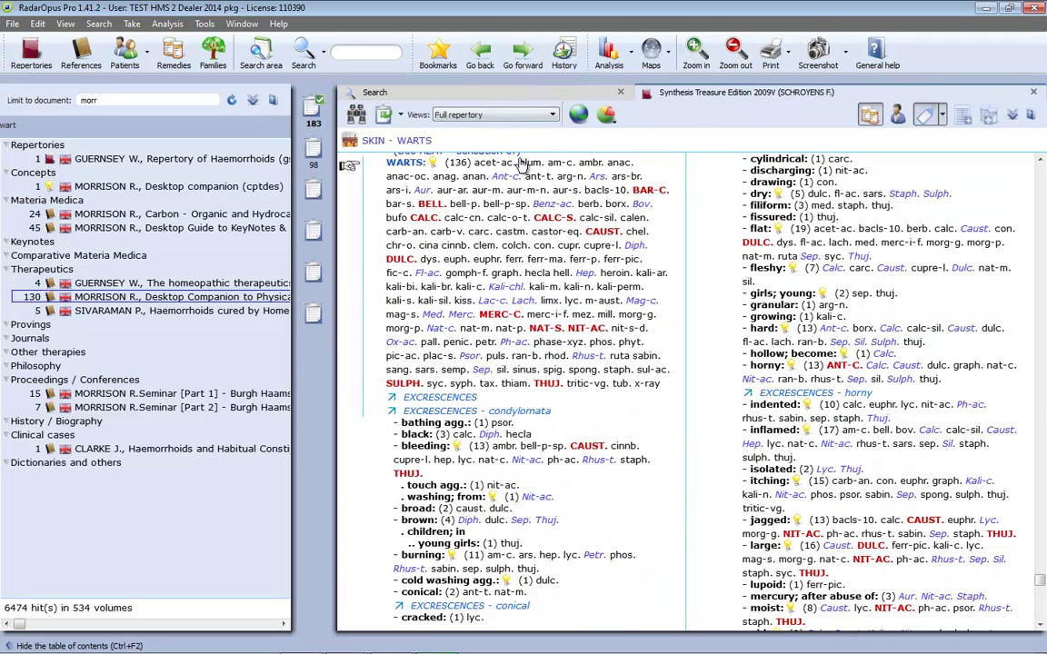
pyautogui.click(578, 113)
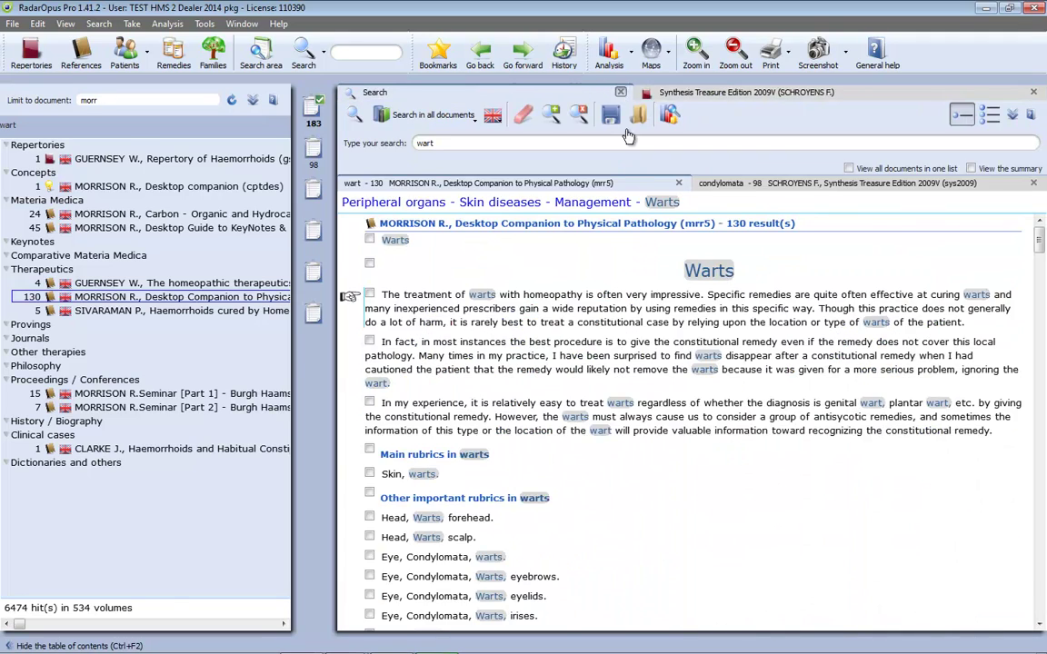
pyautogui.click(621, 91)
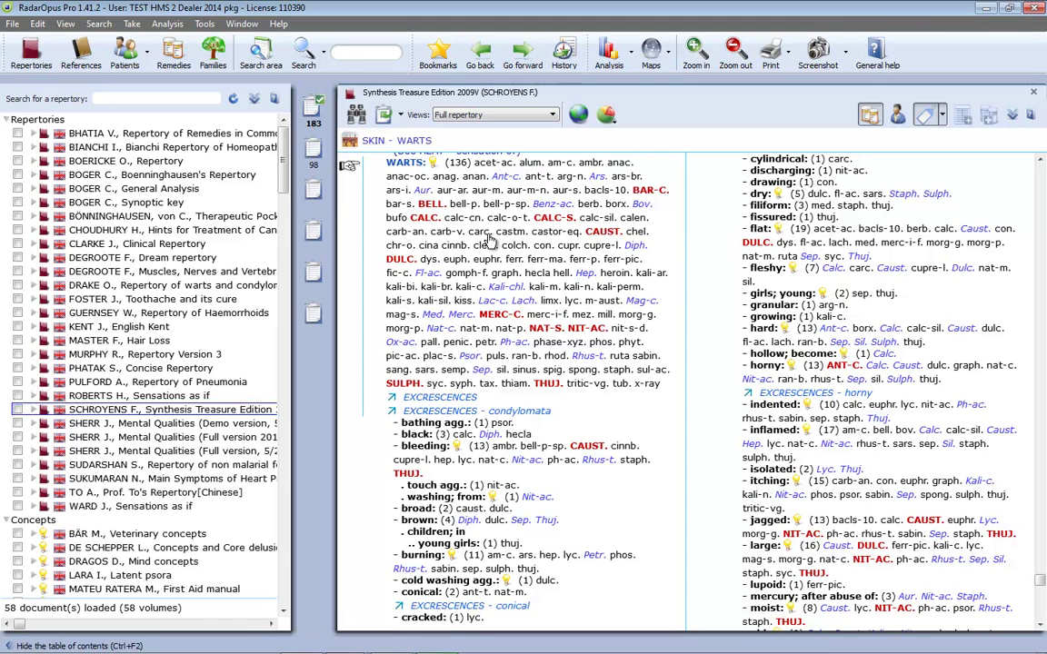
# Start an advanced search with Thuja occidentalis as the first remedy.
pyautogui.click(326, 57)
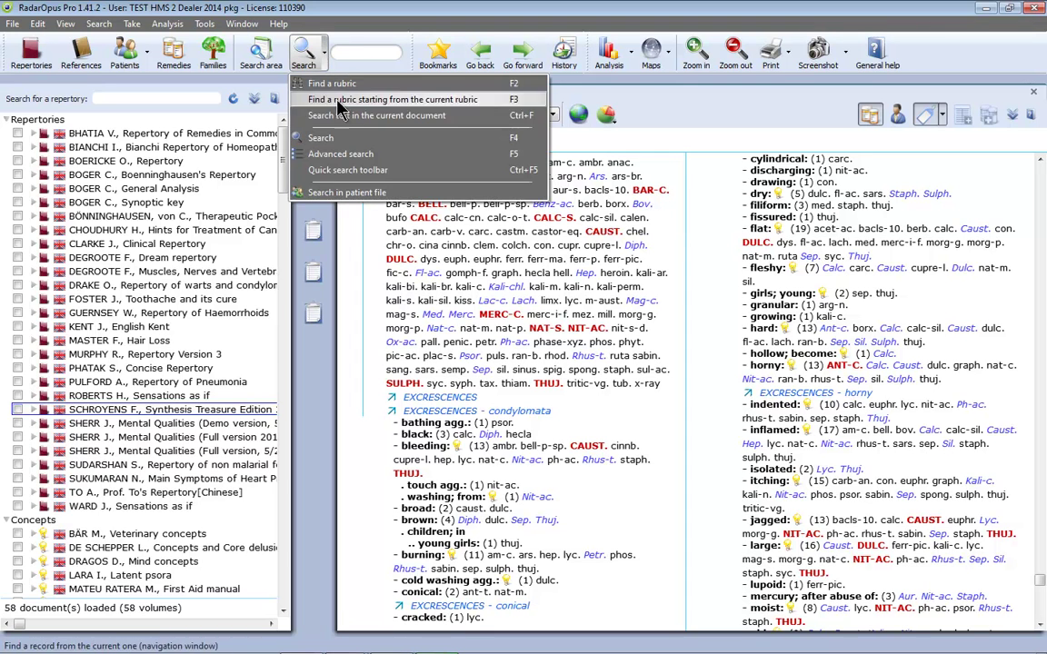
pyautogui.click(334, 153)
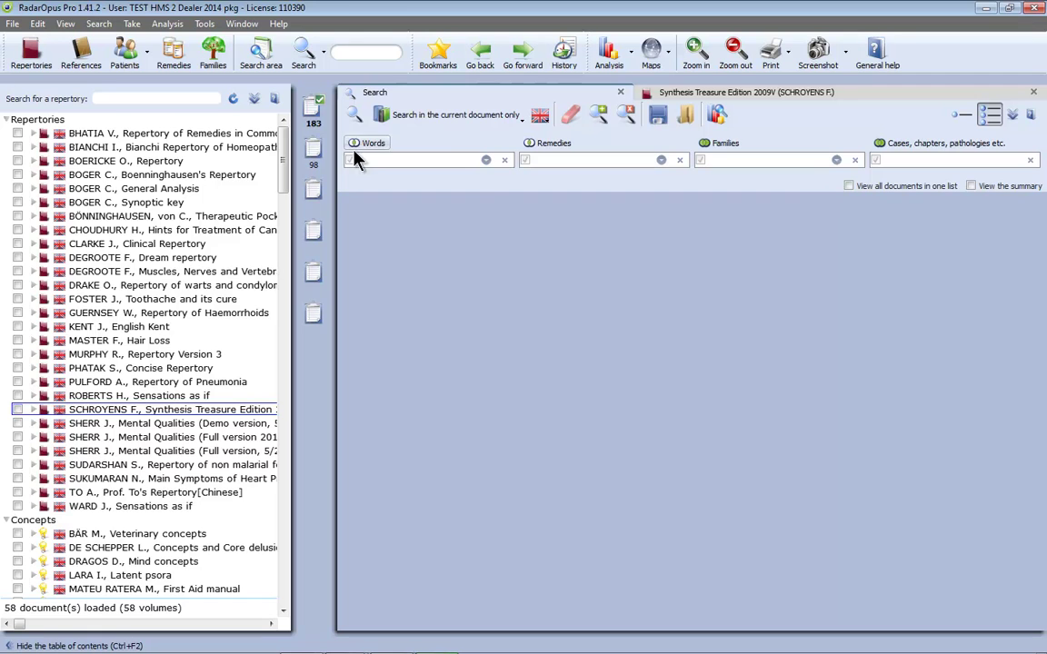
pyautogui.click(567, 160)
pyautogui.write('thuja')
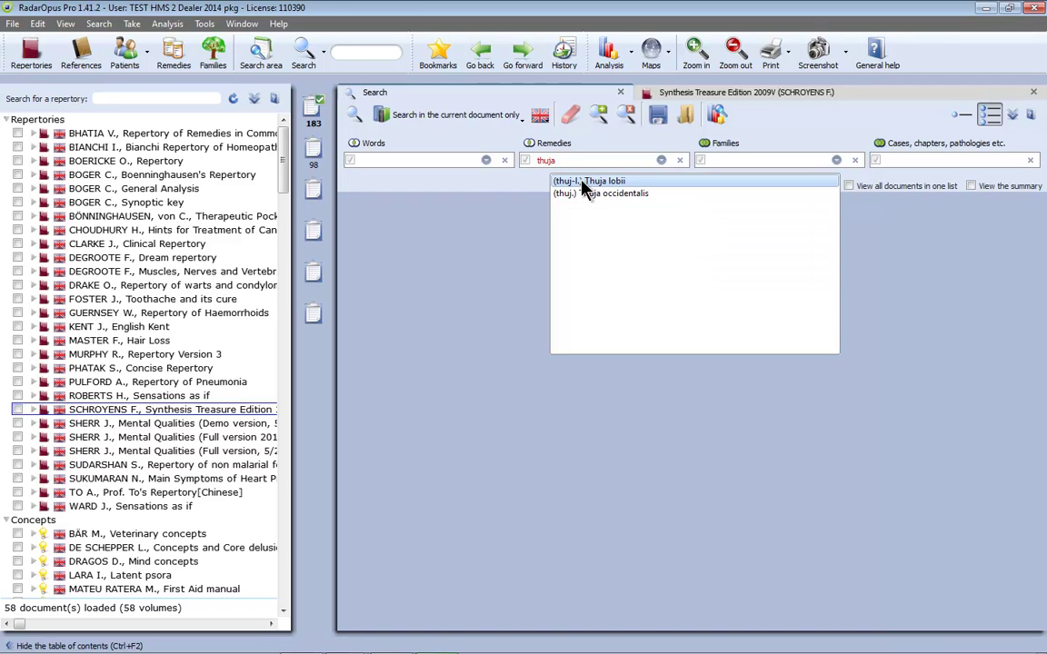
pyautogui.press('Down')
pyautogui.press('Return')
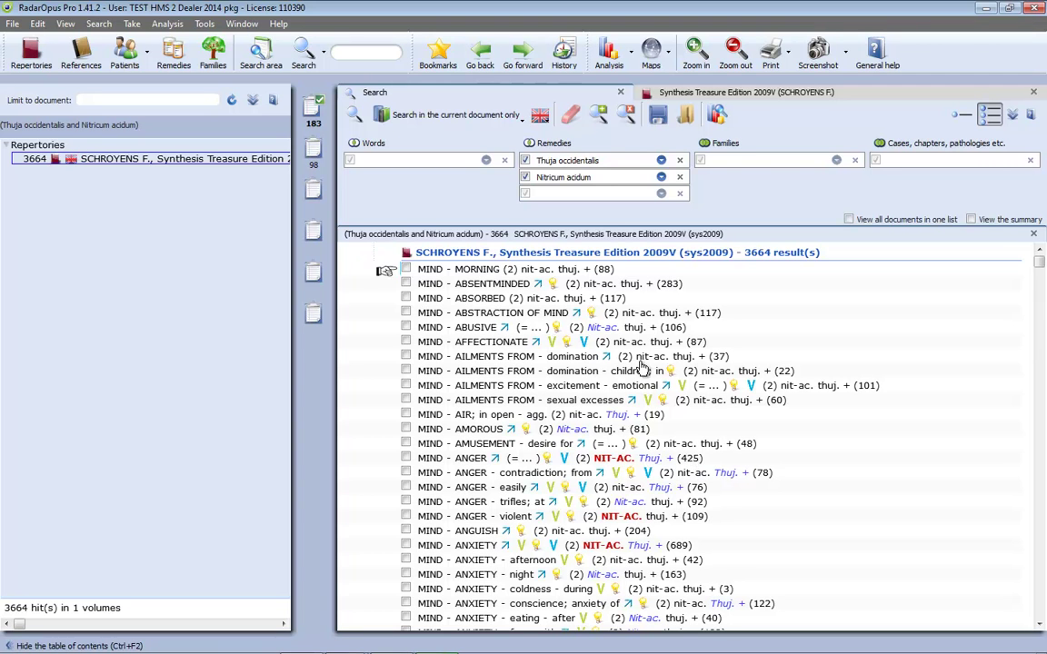
# Compare Thuja and Nitricum acidum's shared and exclusive rubrics across three tabs, then close the search.
pyautogui.click(569, 148)
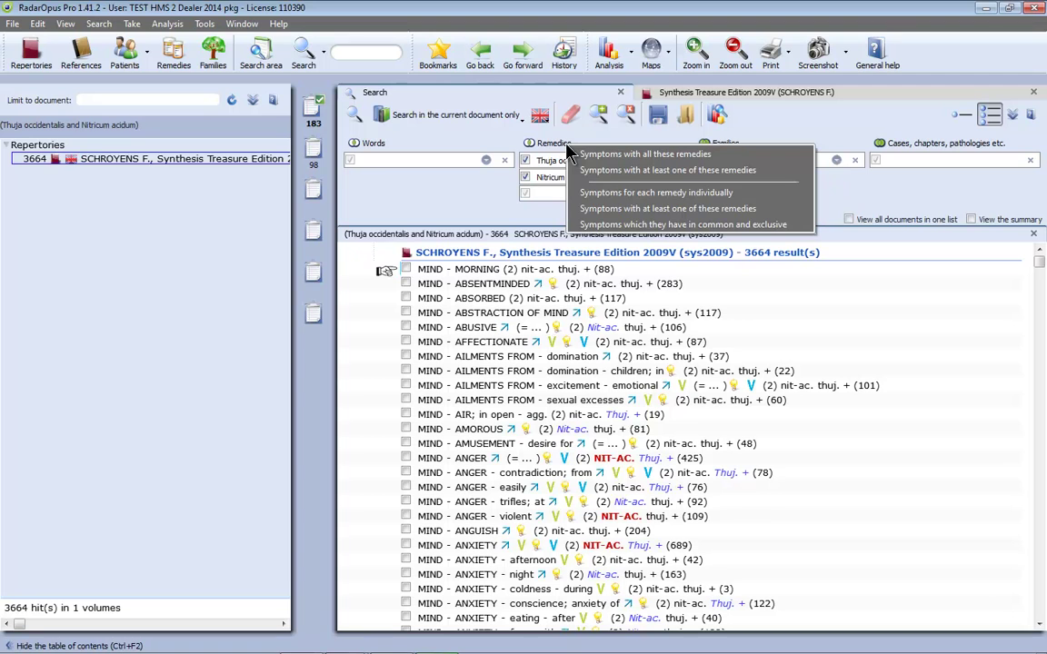
pyautogui.click(618, 227)
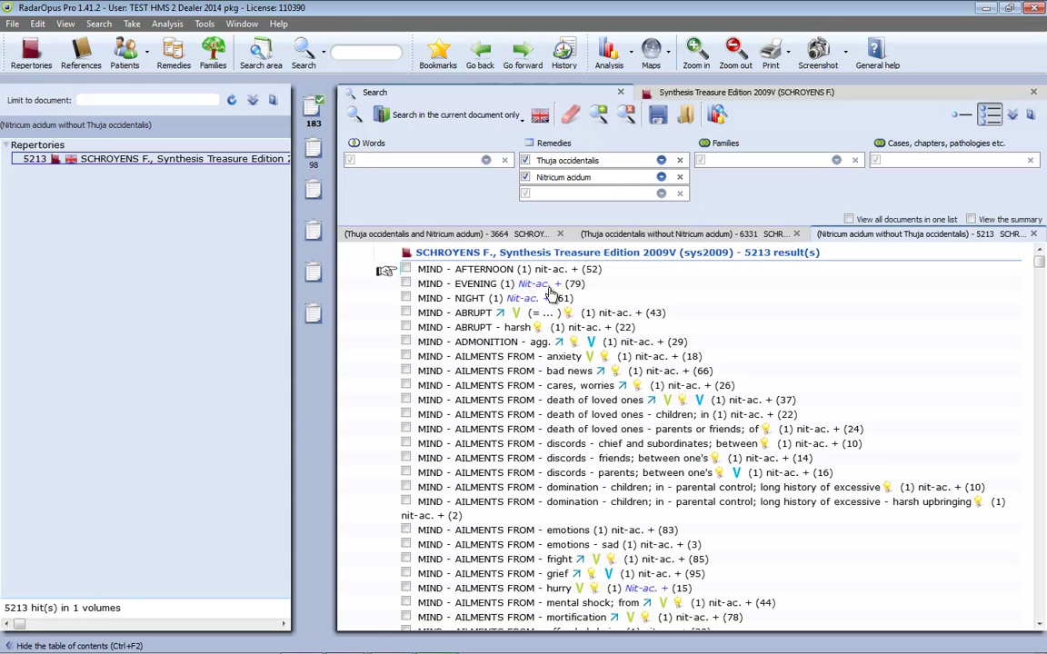
pyautogui.click(494, 238)
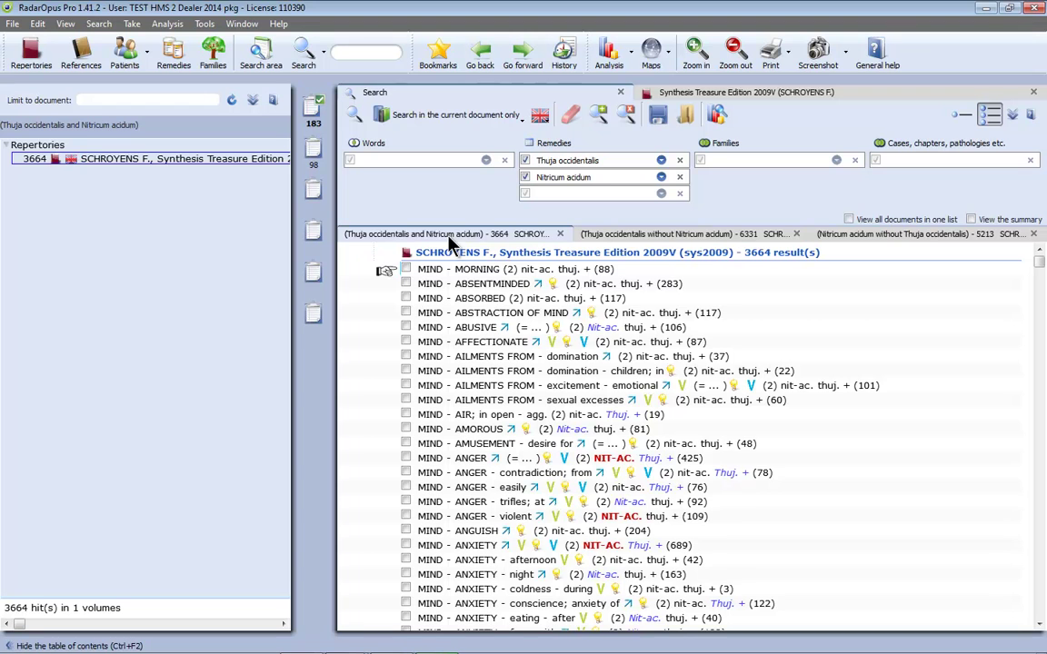
pyautogui.click(578, 234)
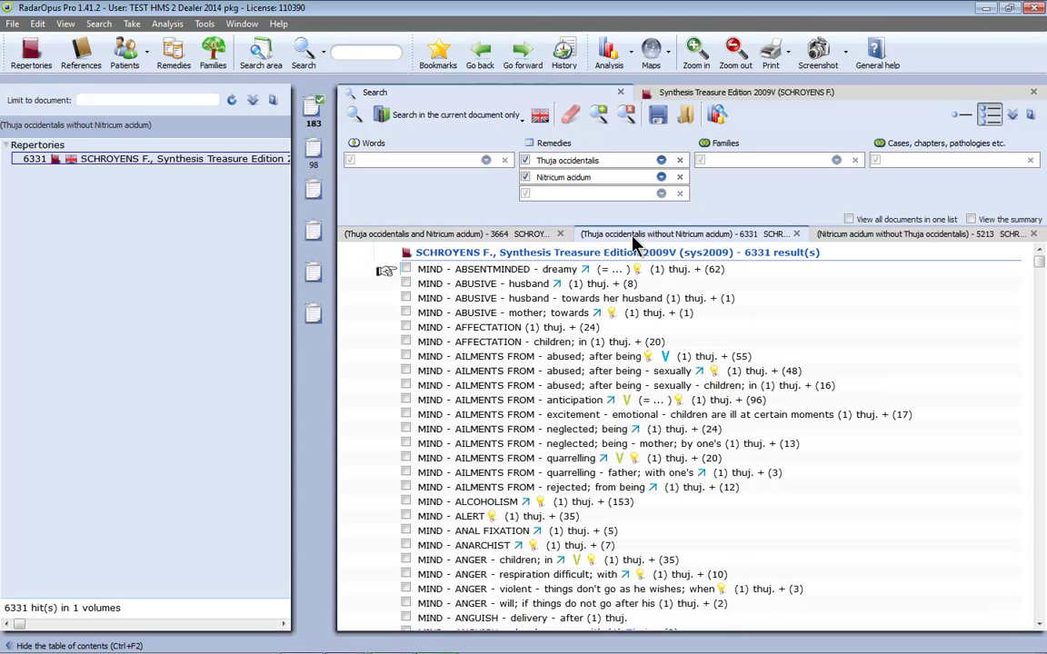
pyautogui.click(869, 242)
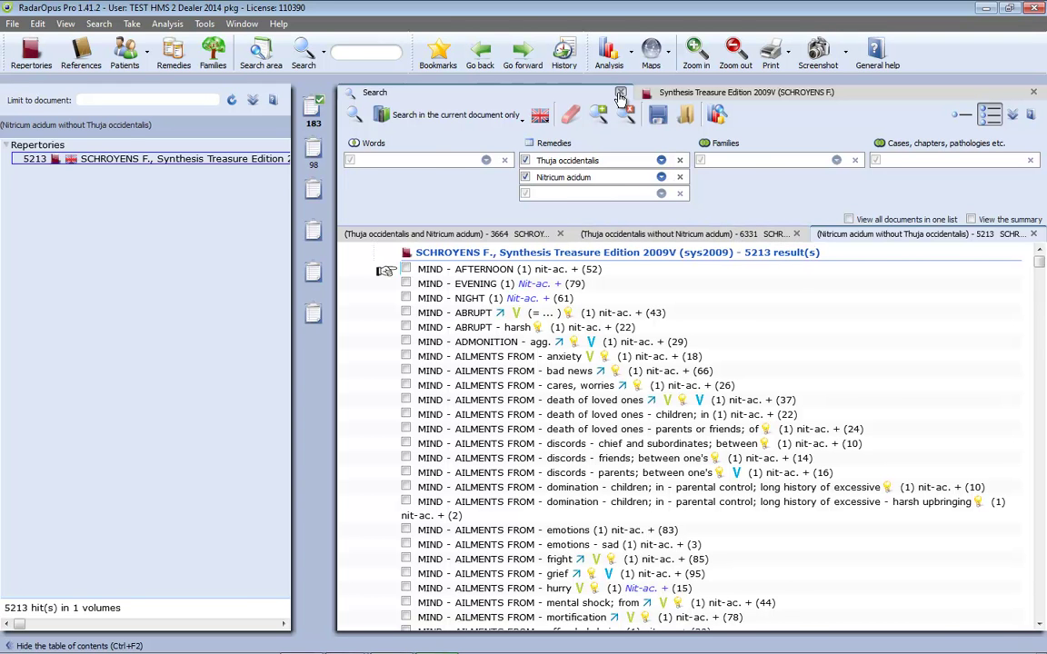
pyautogui.click(620, 94)
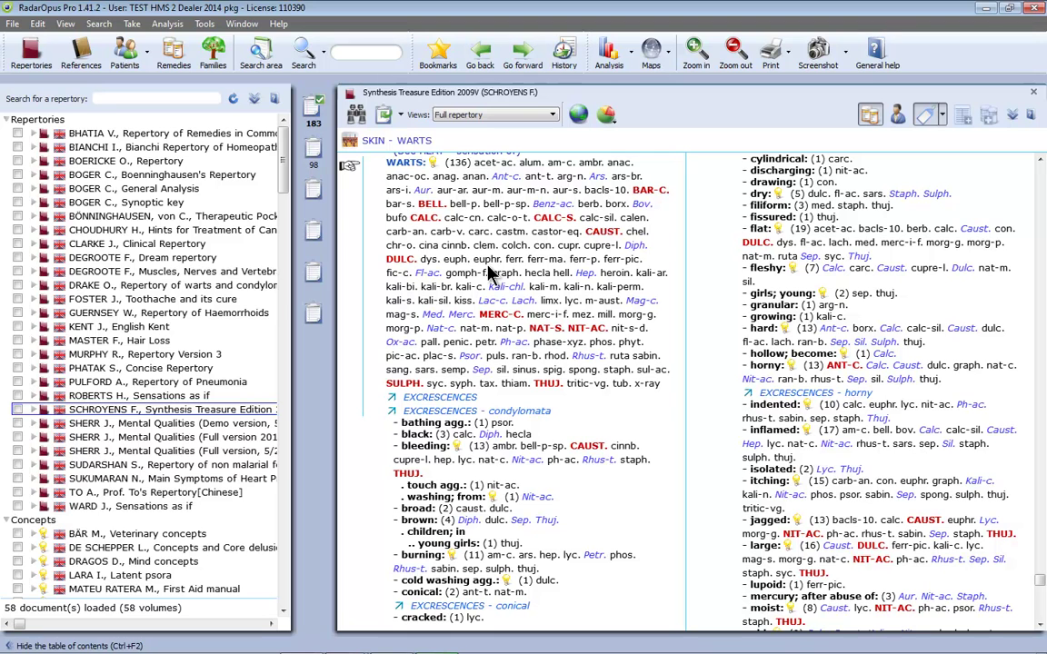
# Open the first patient's file, keeping the clipboard symptoms, and answer the recall-analysis prompt.
pyautogui.click(127, 56)
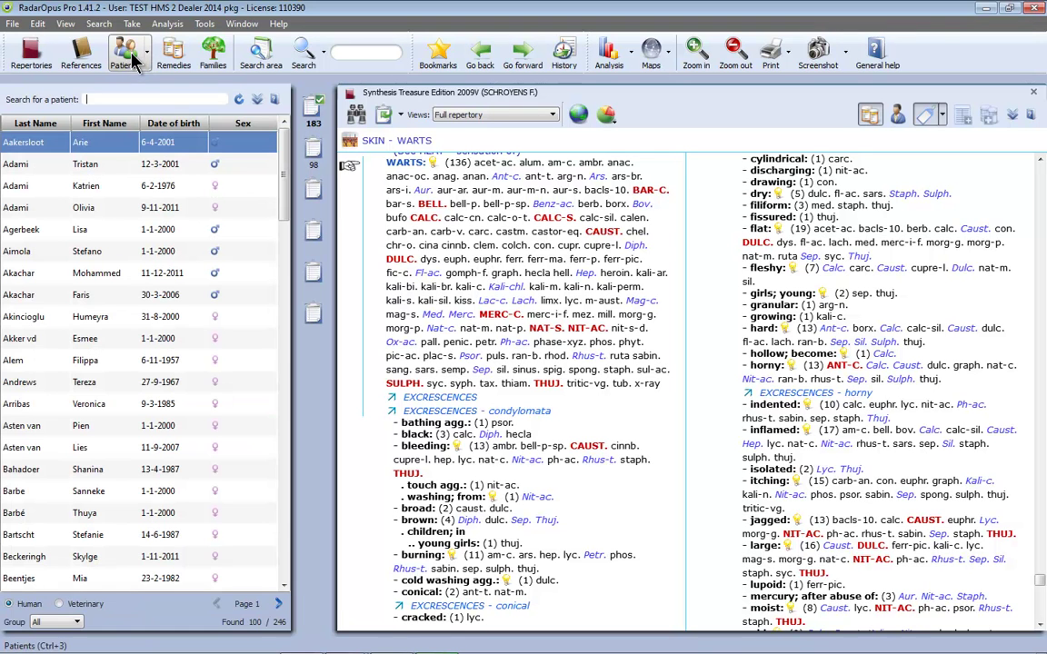
pyautogui.doubleClick(118, 145)
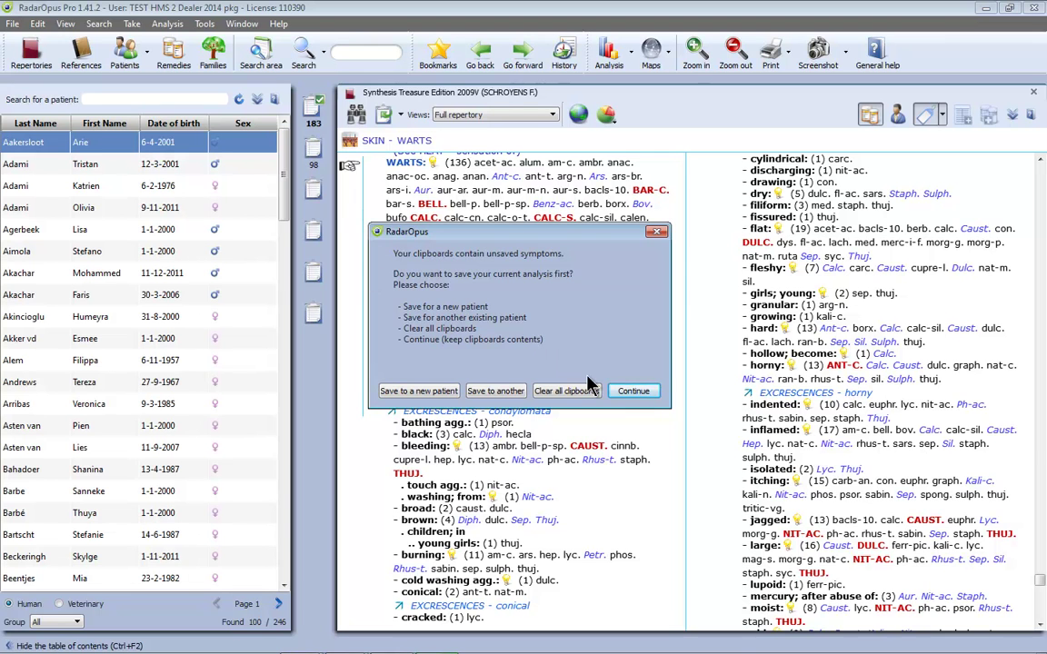
pyautogui.click(621, 398)
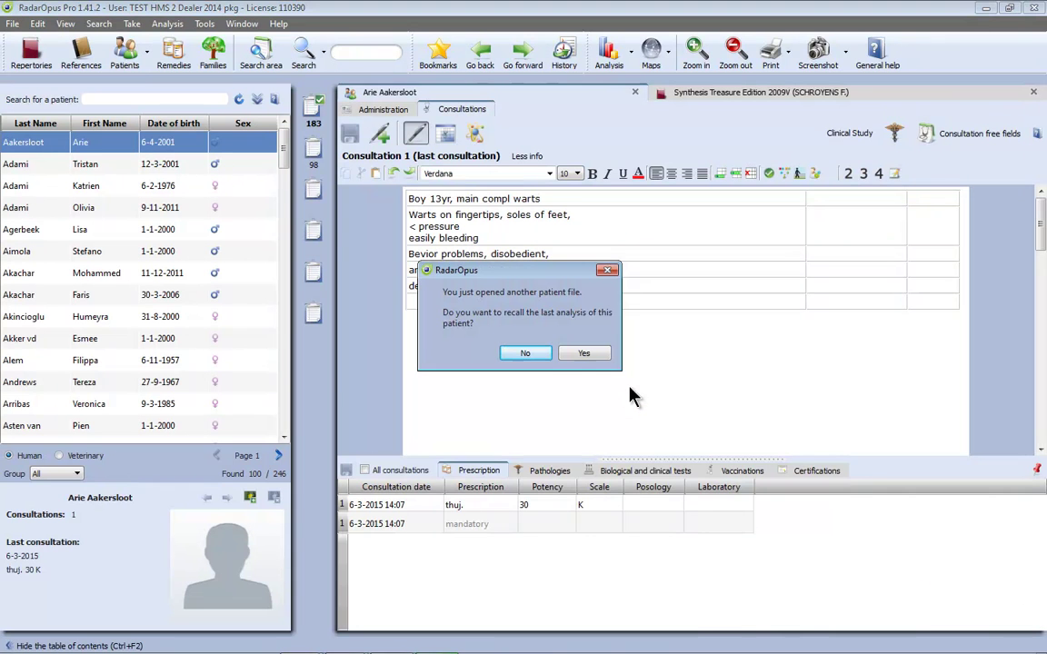
pyautogui.click(526, 352)
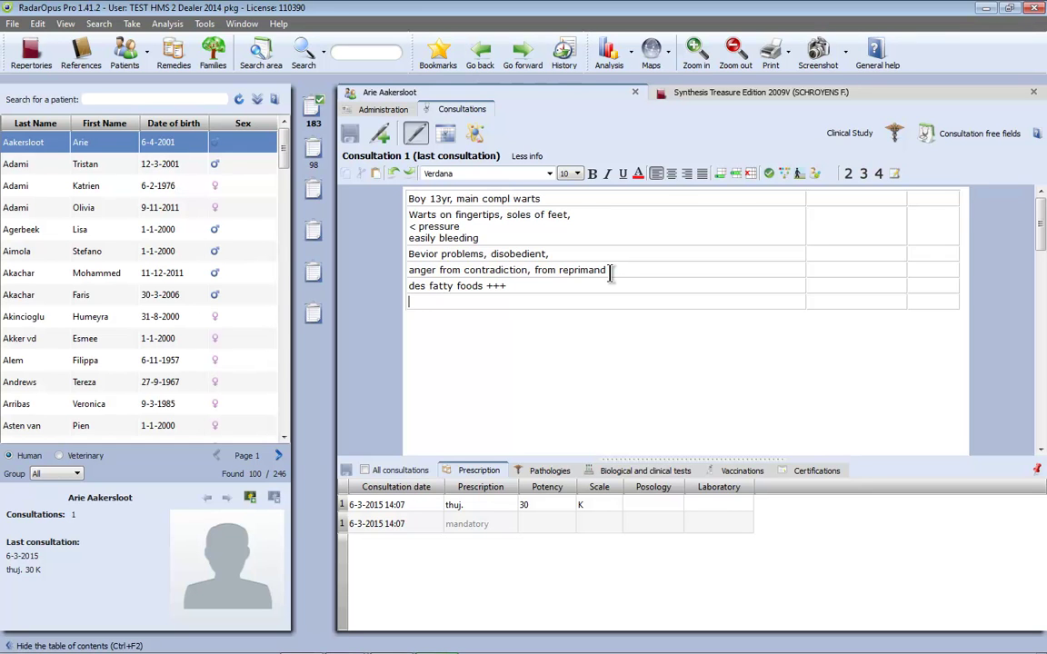
# Start a patient-file search with the search area set to Symptoms.
pyautogui.click(98, 24)
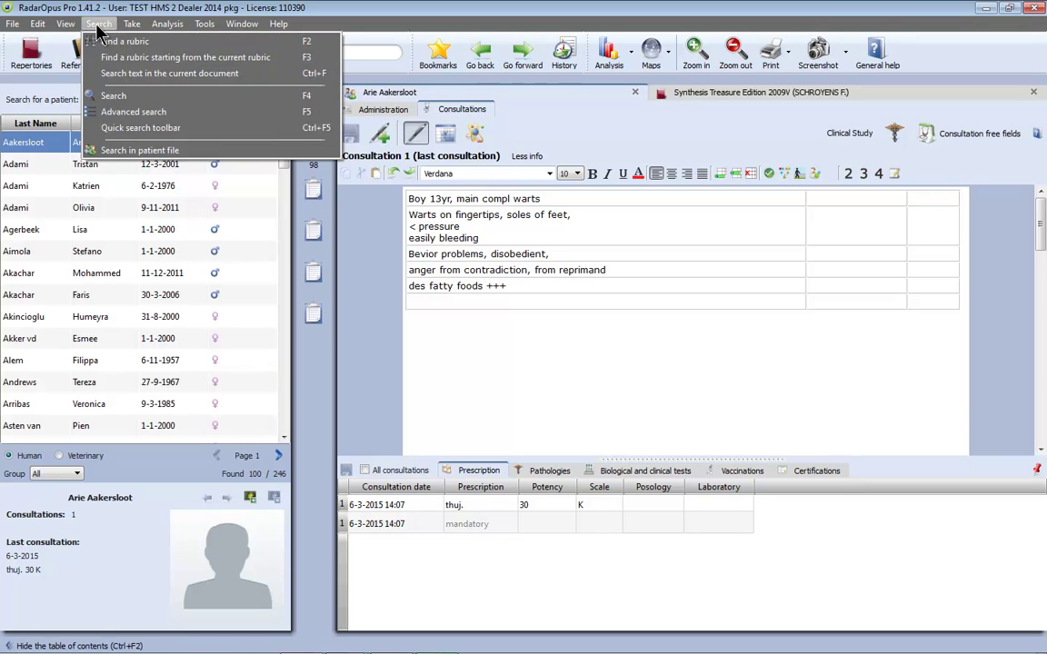
pyautogui.click(138, 149)
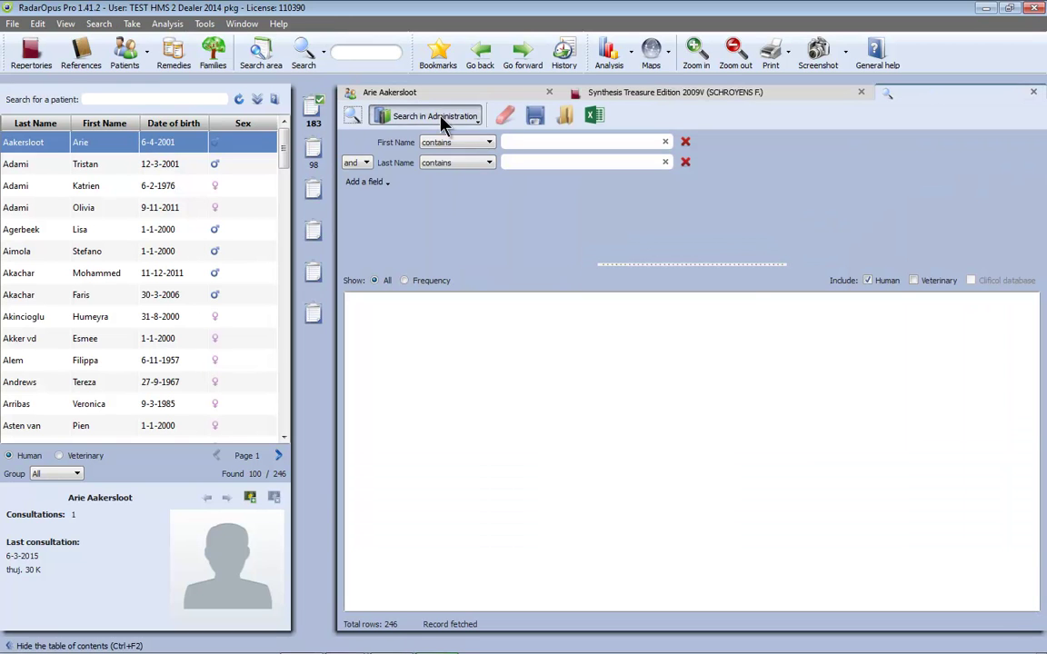
pyautogui.click(444, 120)
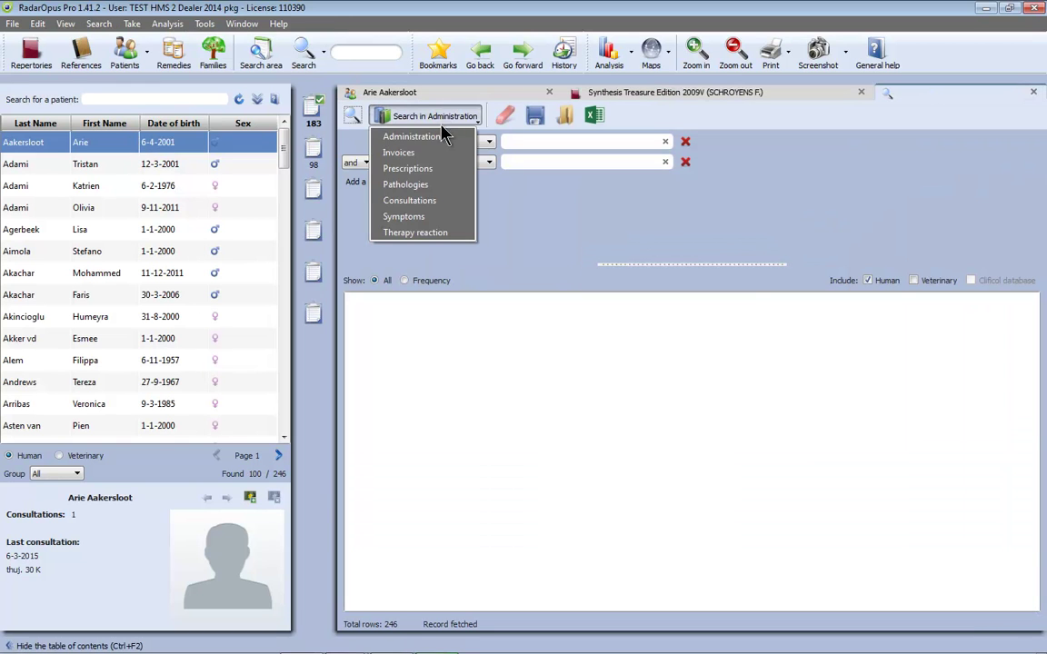
pyautogui.click(432, 221)
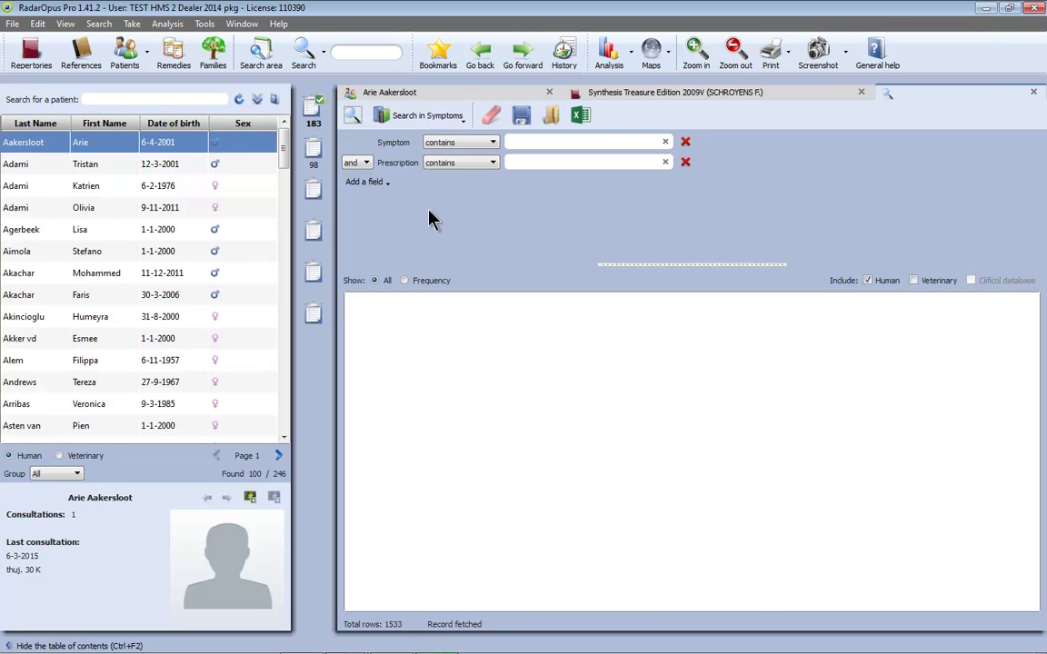
# Run the symptom search over all patients, then close it and the consultation.
pyautogui.click(353, 115)
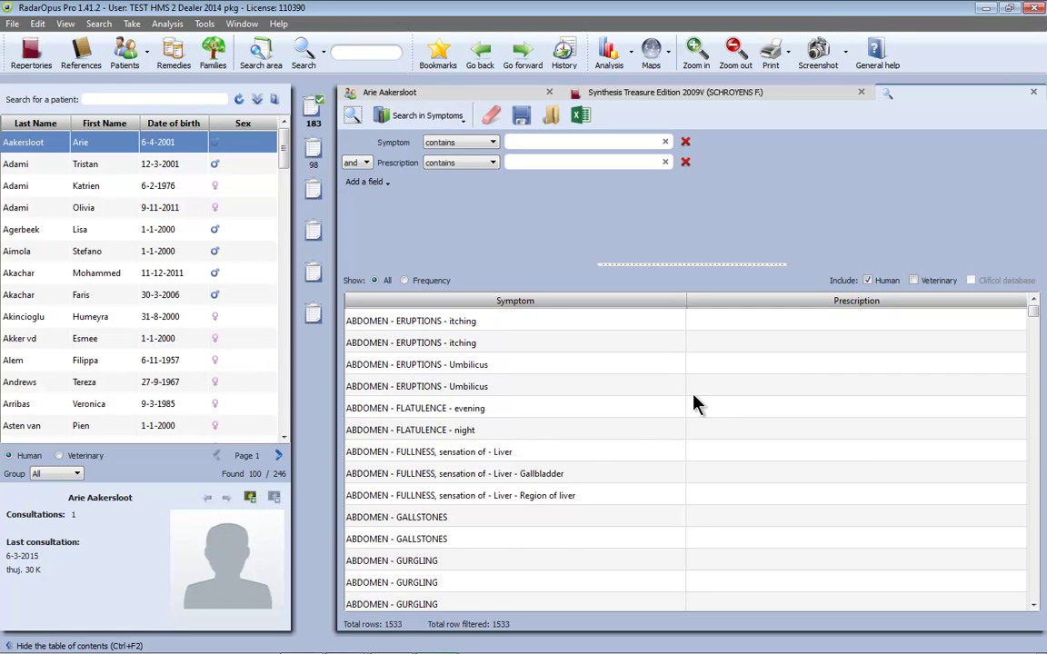
pyautogui.click(1032, 93)
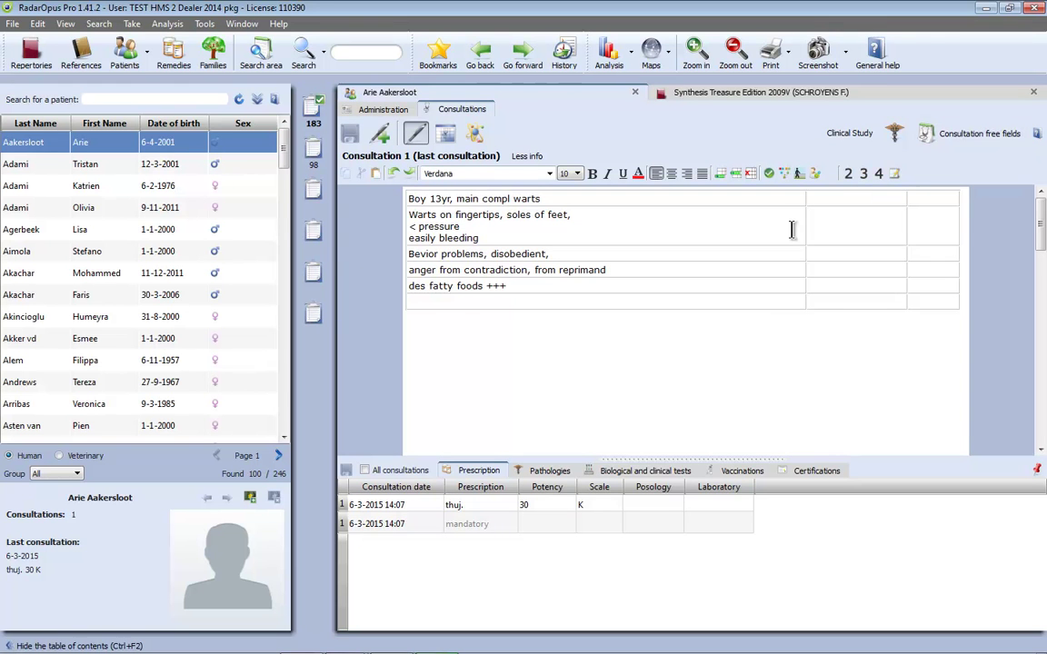
pyautogui.click(634, 92)
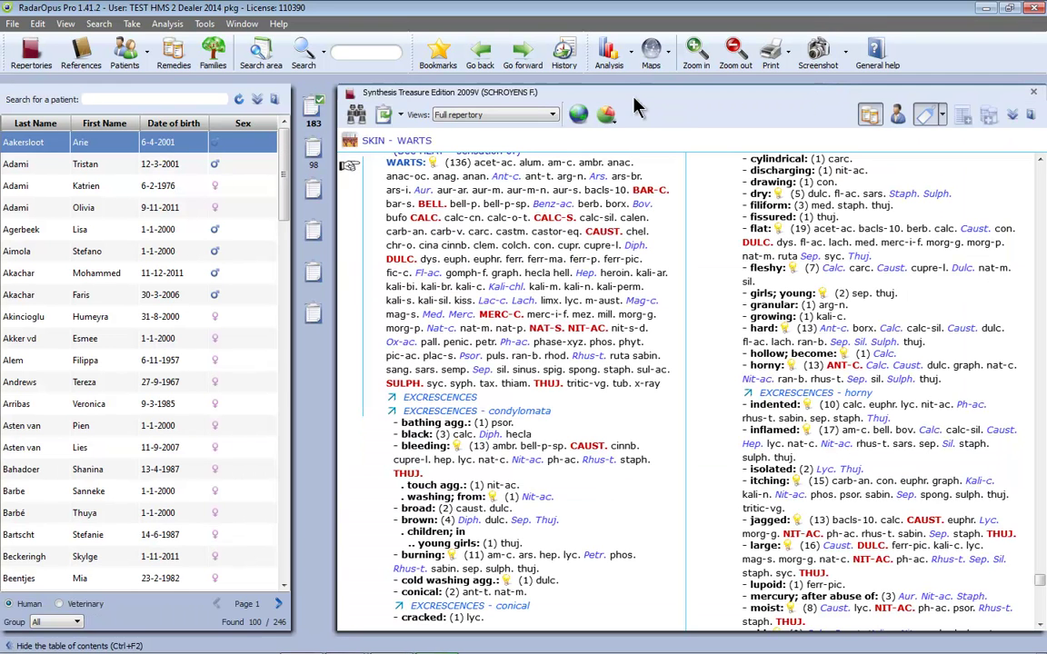